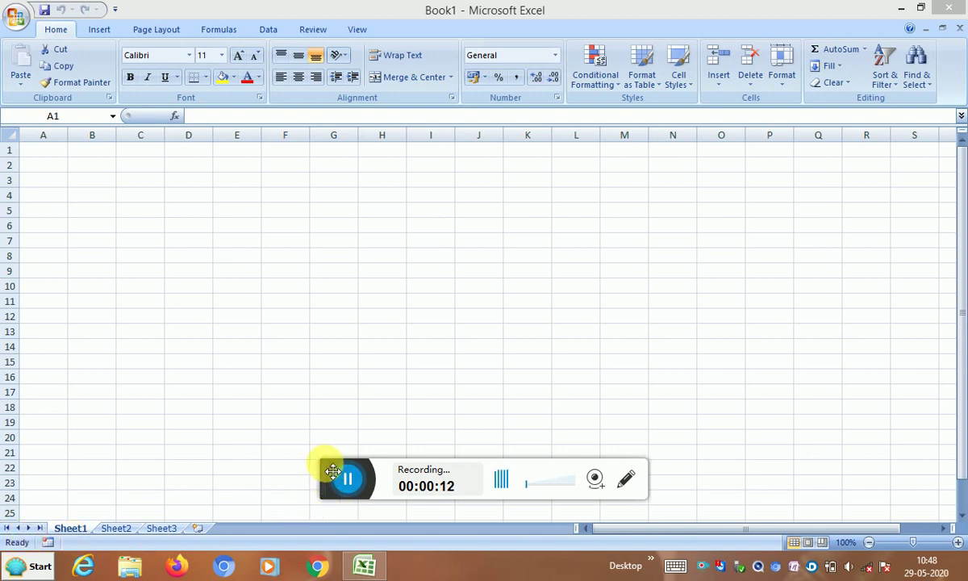
{"action": "left_click_drag", "start_coordinate": [337, 479], "coordinate": [411, 528]}
{"action": "left_click_drag", "start_coordinate": [333, 466], "coordinate": [414, 563]}
{"action": "left_click", "coordinate": [266, 238]}
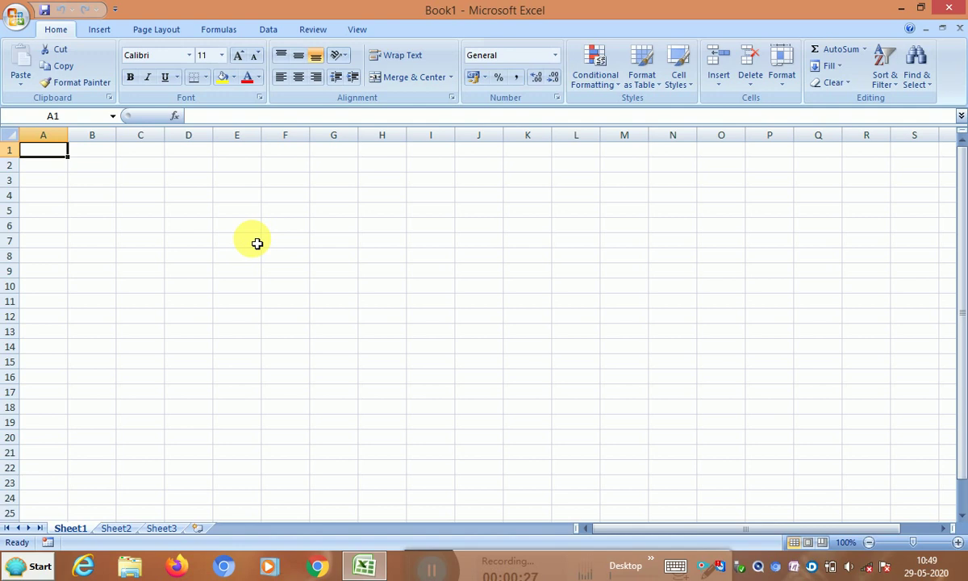
Create a new workbook from the recently used Personal Monthly Budget template
{"action": "left_click", "coordinate": [16, 16]}
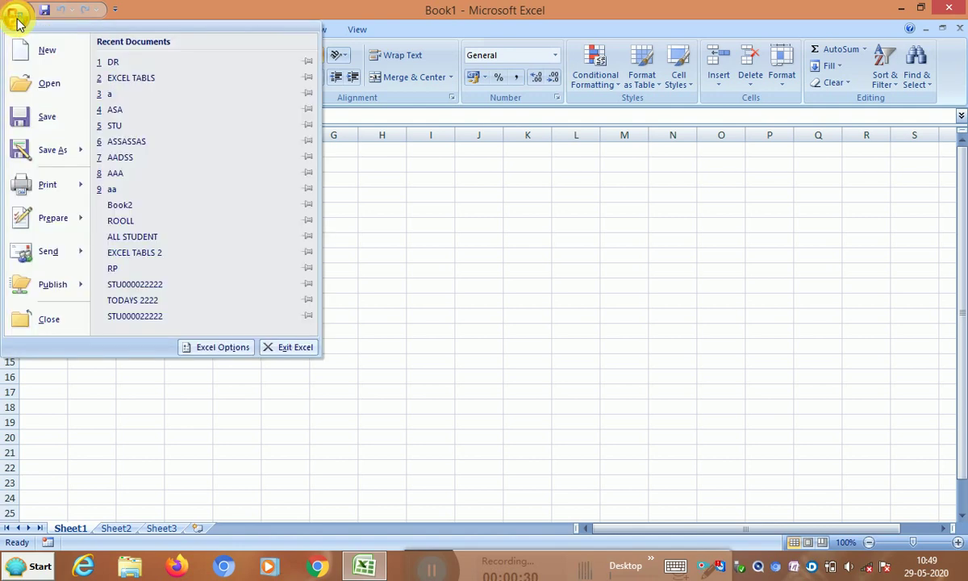
{"action": "left_click", "coordinate": [46, 54]}
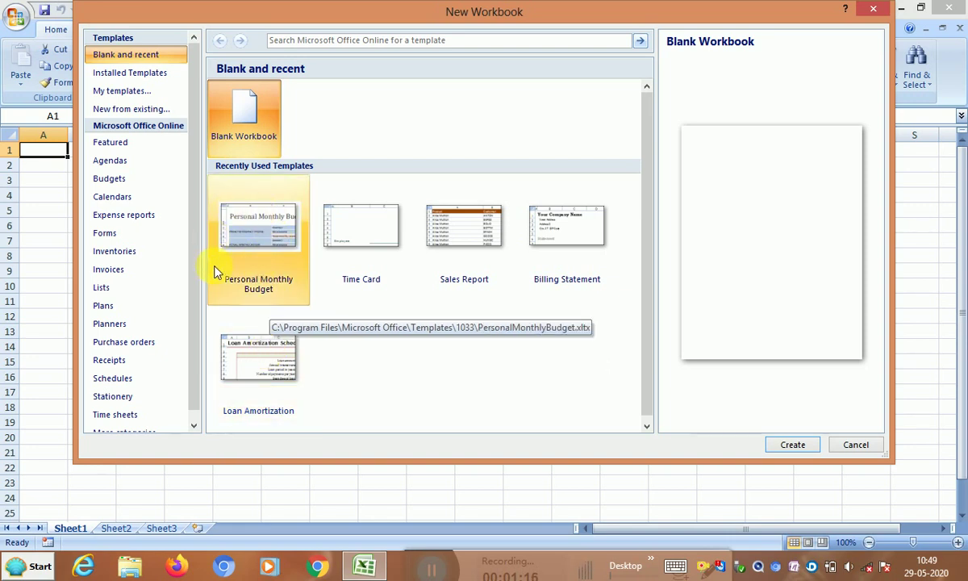
{"action": "left_click", "coordinate": [254, 268]}
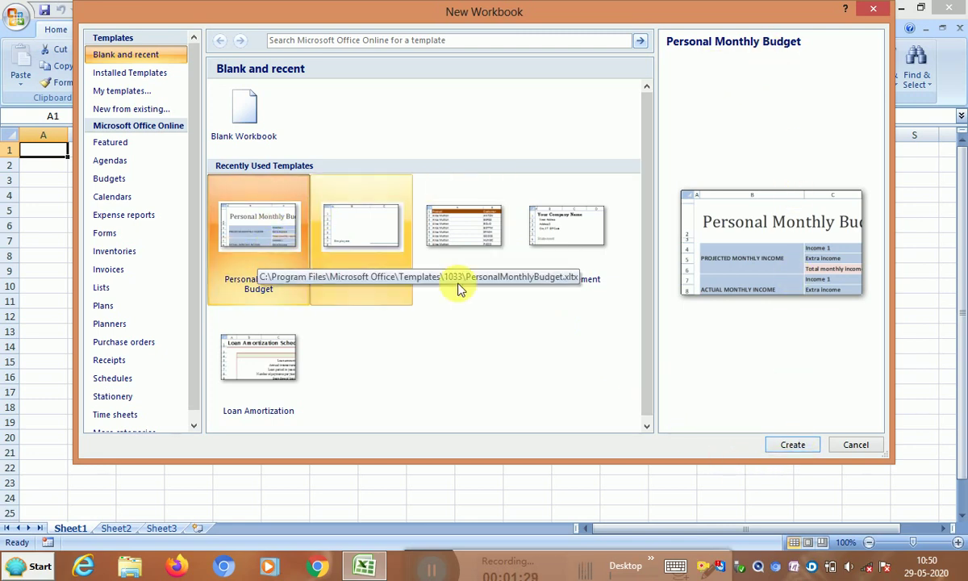
{"action": "left_click", "coordinate": [799, 450]}
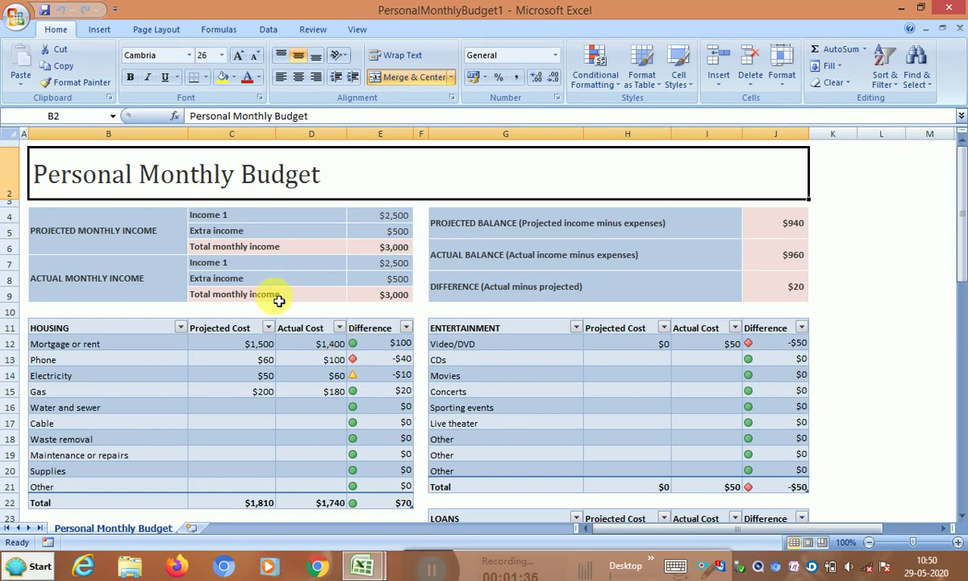
Examine the budget template's layout, including the projected and actual monthly income sections and the Housing expense table
{"action": "scroll", "coordinate": [276, 298], "scroll_direction": "down", "scroll_amount": 8}
{"action": "scroll", "coordinate": [279, 303], "scroll_direction": "down", "scroll_amount": 6}
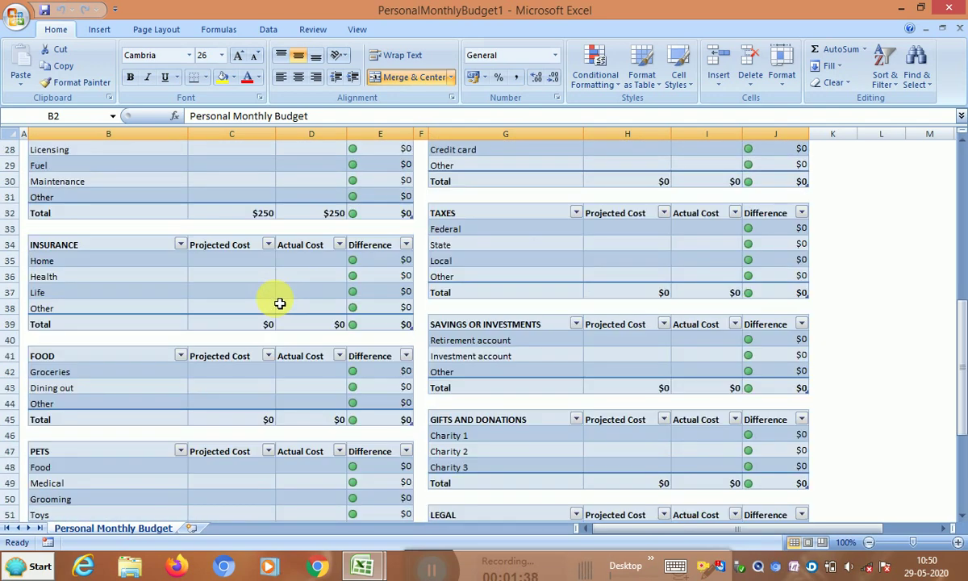
{"action": "scroll", "coordinate": [279, 303], "scroll_direction": "up", "scroll_amount": 14}
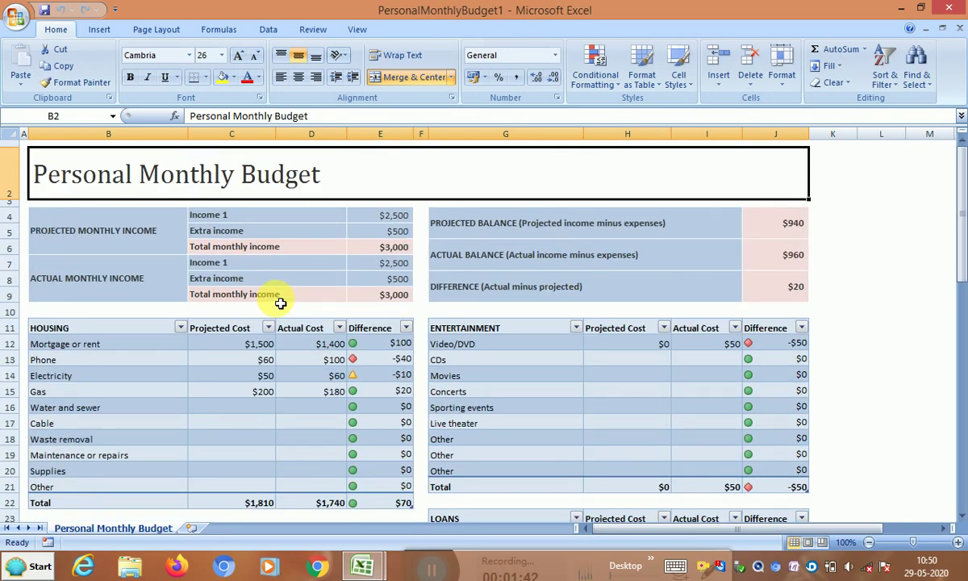
{"action": "scroll", "coordinate": [280, 303], "scroll_direction": "up", "scroll_amount": 1, "text": "ctrl"}
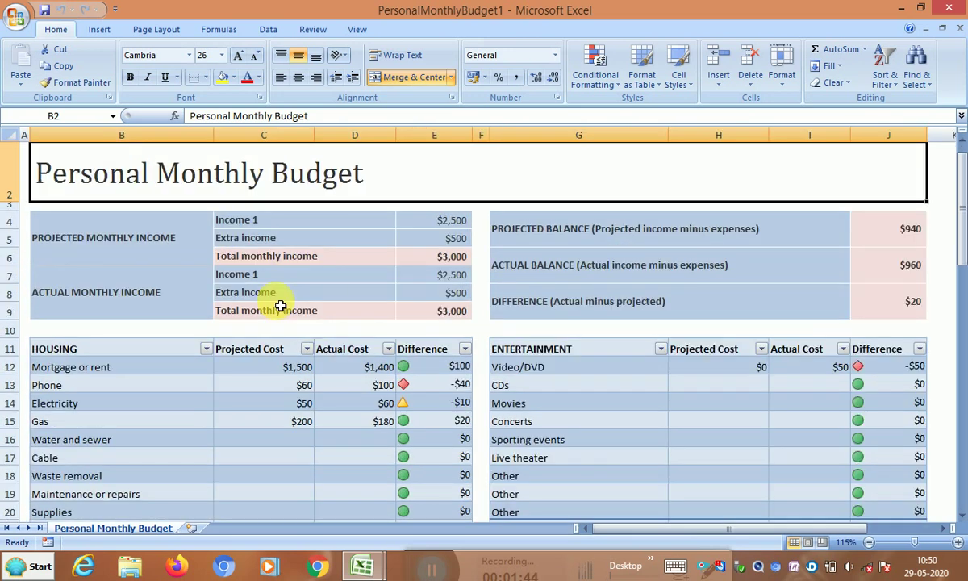
{"action": "scroll", "coordinate": [280, 306], "scroll_direction": "up", "scroll_amount": 1}
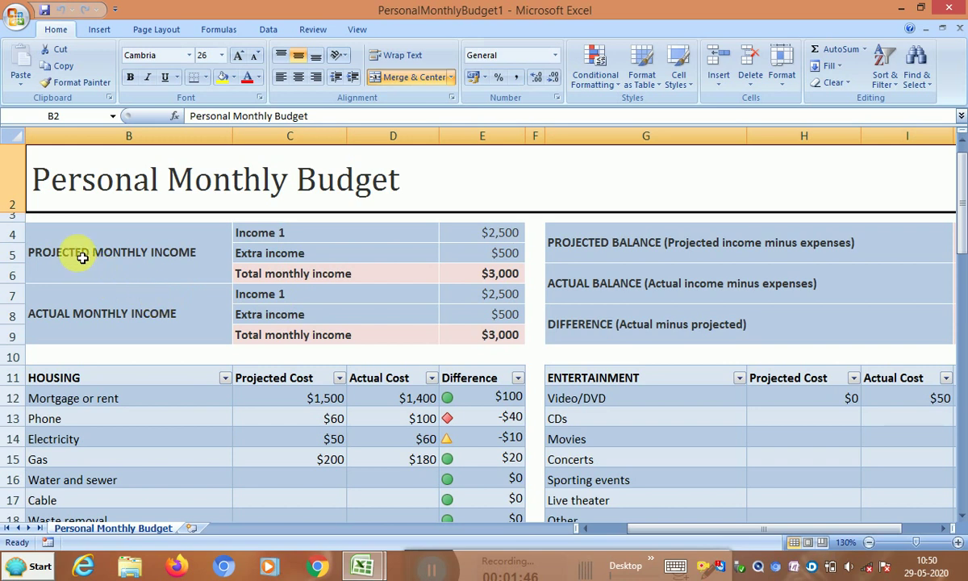
{"action": "left_click", "coordinate": [76, 252]}
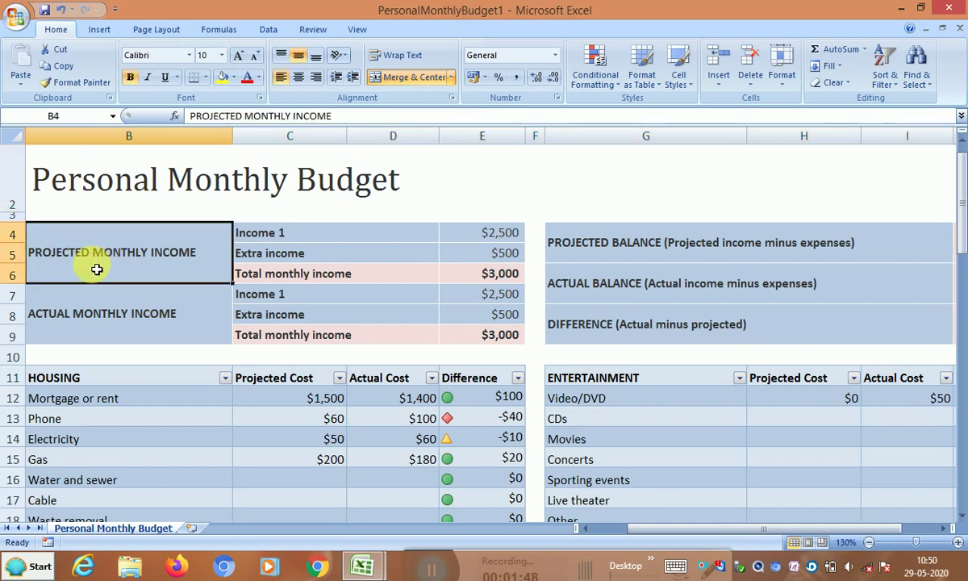
{"action": "left_click", "coordinate": [122, 330]}
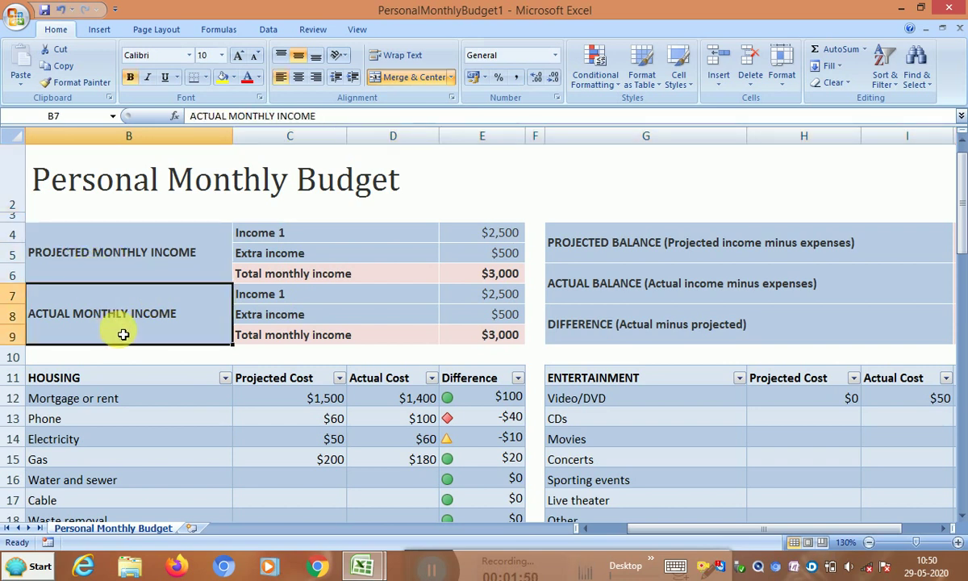
{"action": "left_click", "coordinate": [192, 257]}
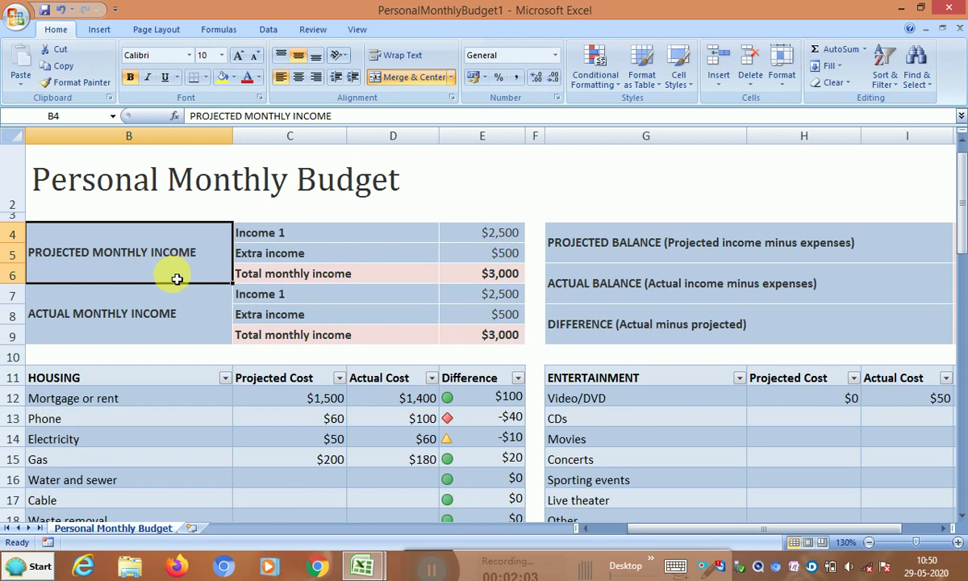
{"action": "scroll", "coordinate": [179, 274], "scroll_direction": "down", "scroll_amount": 1}
{"action": "left_click_drag", "start_coordinate": [71, 289], "coordinate": [478, 508]}
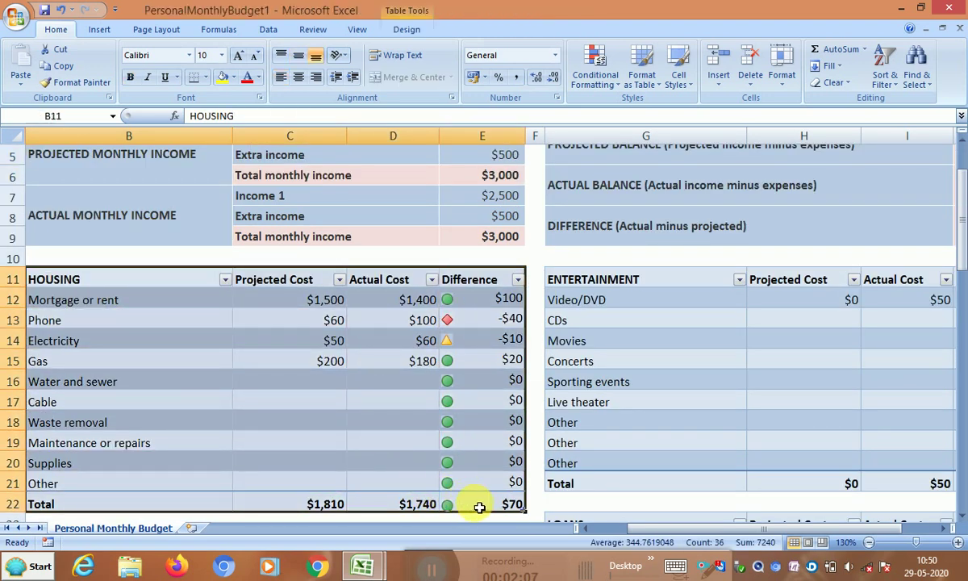
{"action": "scroll", "coordinate": [467, 493], "scroll_direction": "up", "scroll_amount": 2}
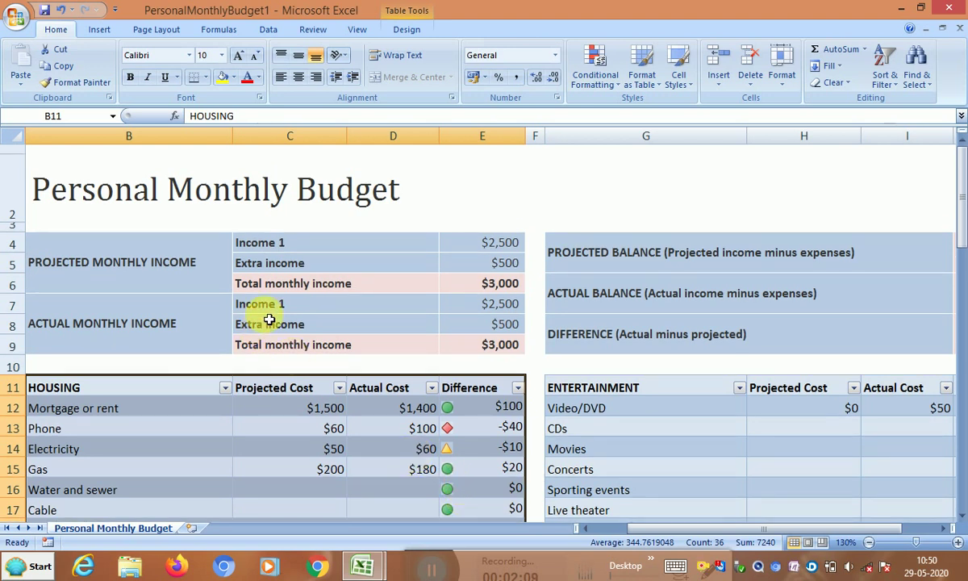
In the projected monthly income section, set Income 1 to 10500 and Extra income to 1000
{"action": "left_click", "coordinate": [488, 244]}
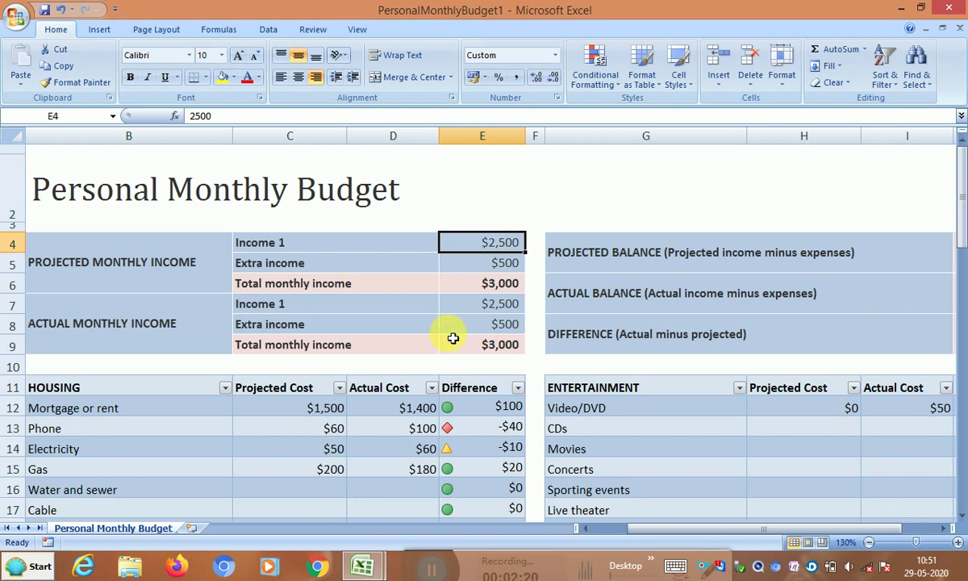
{"action": "type", "text": "10,50"}
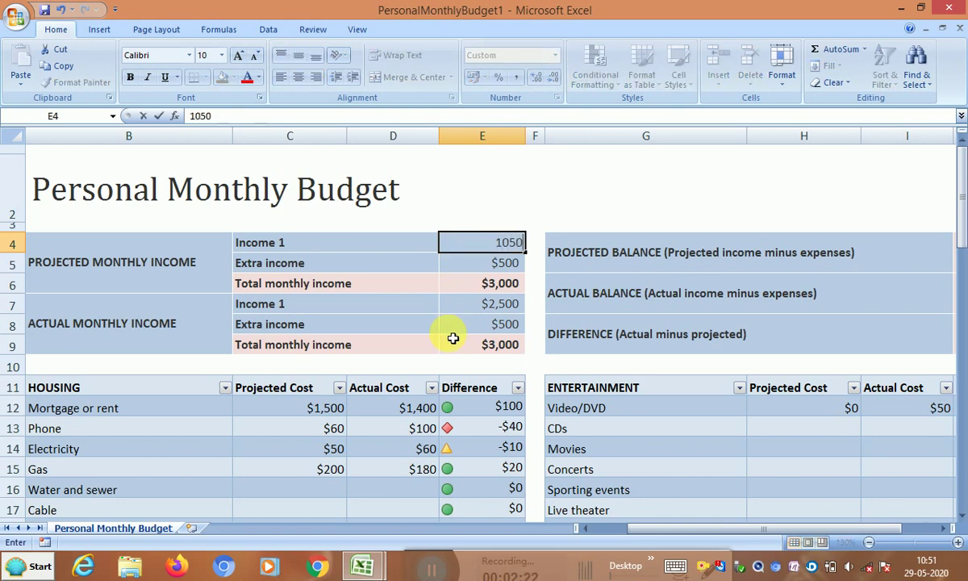
{"action": "type", "text": "0"}
{"action": "key", "text": "Return"}
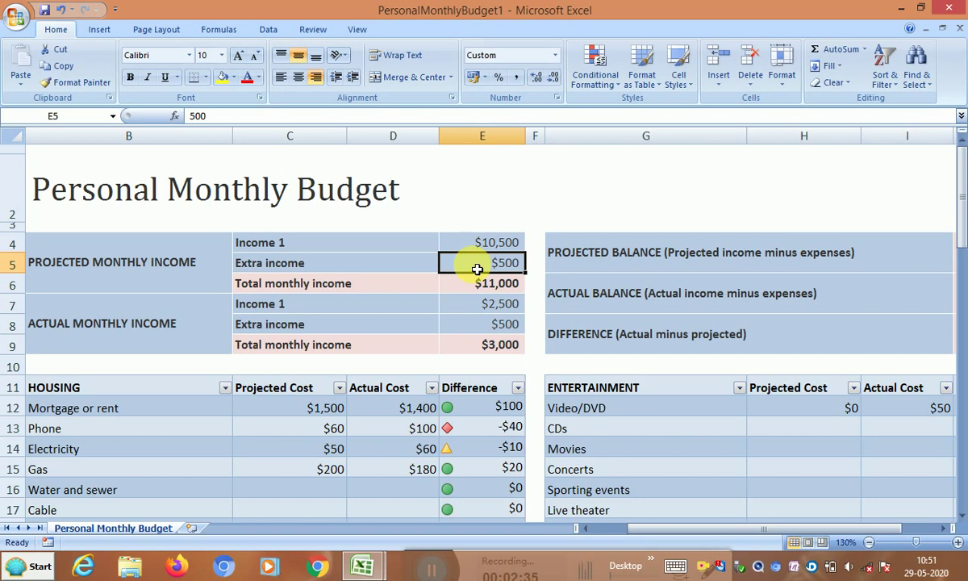
{"action": "type", "text": "1000"}
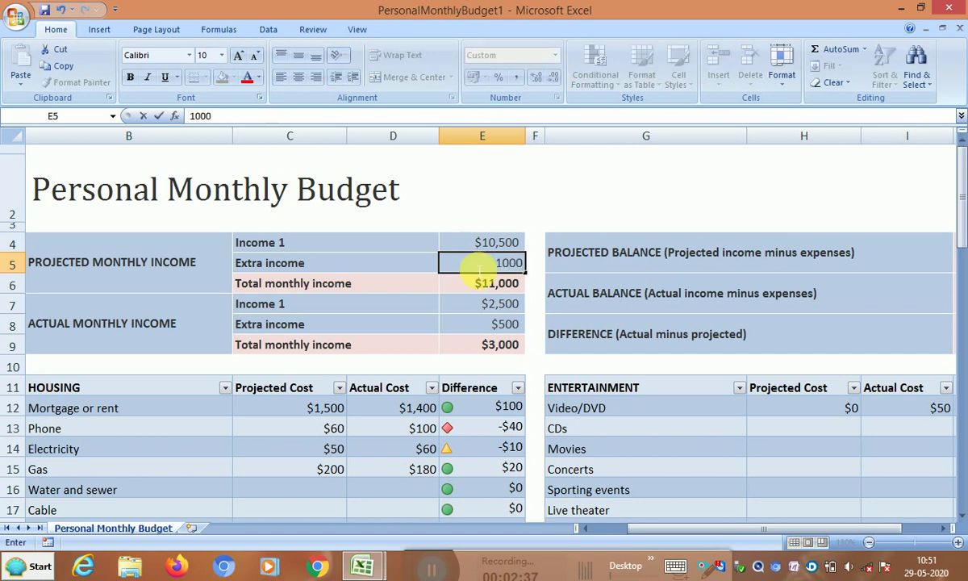
{"action": "key", "text": "Return"}
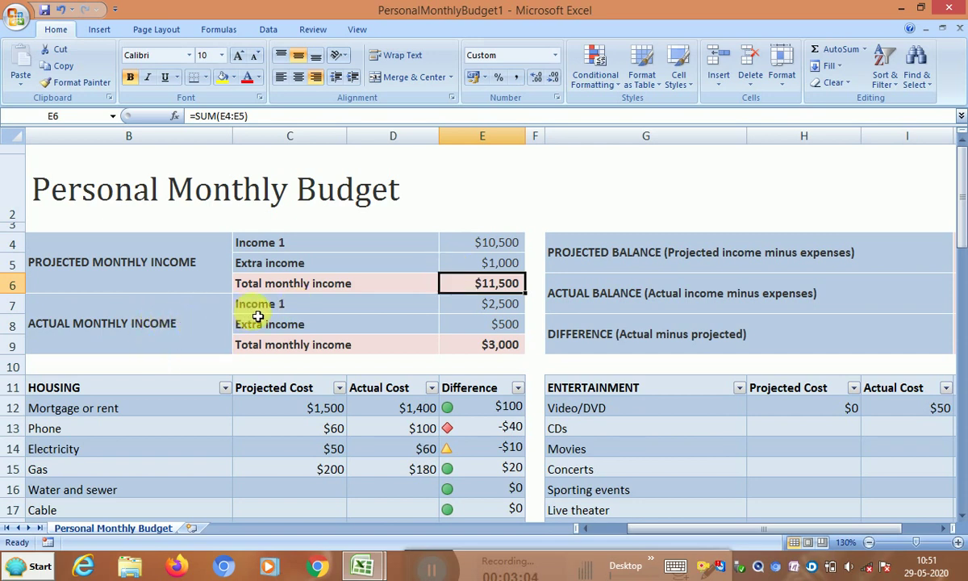
In the actual monthly income section, set Income 1 to 10000 and Extra income to 750
{"action": "left_click", "coordinate": [510, 308]}
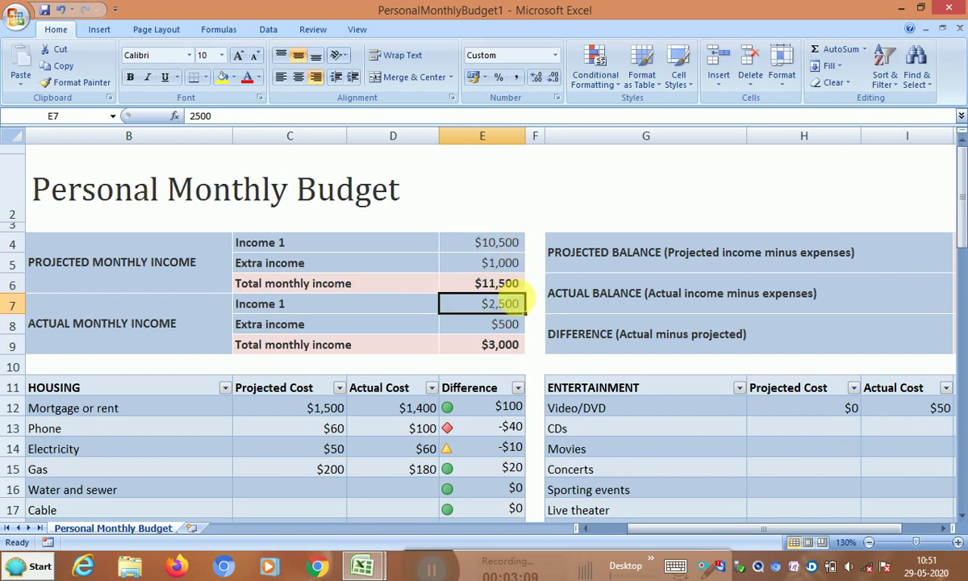
{"action": "type", "text": "10000"}
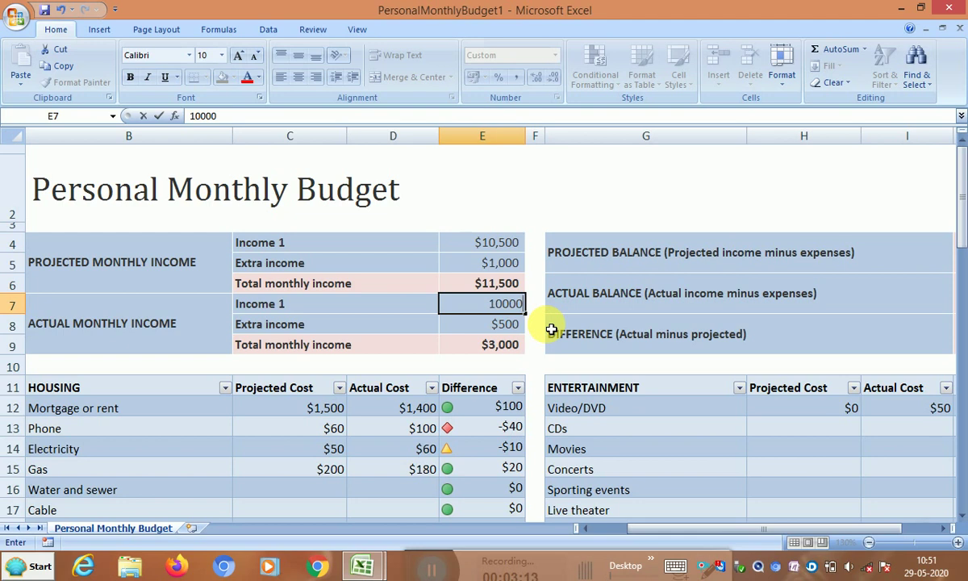
{"action": "key", "text": "Return"}
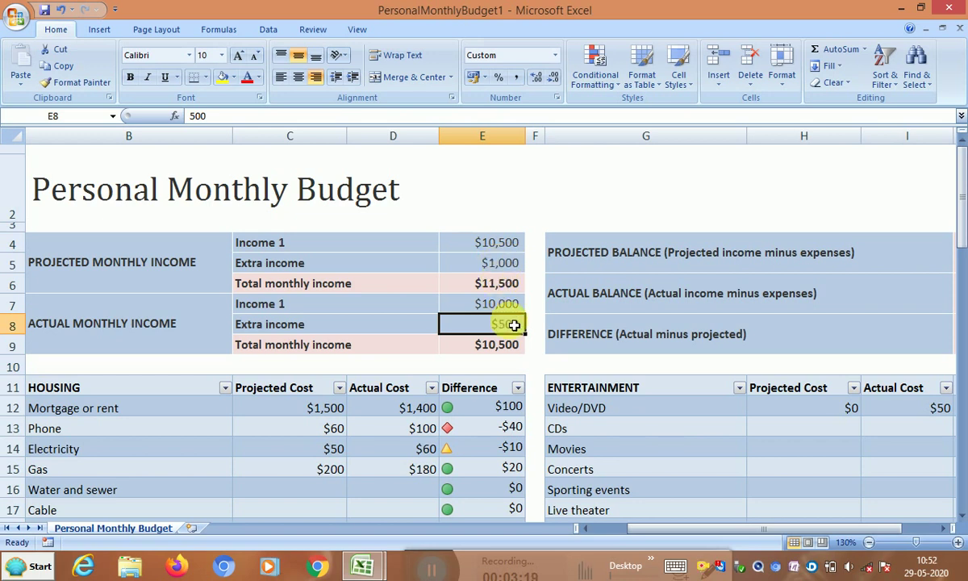
{"action": "type", "text": "7500"}
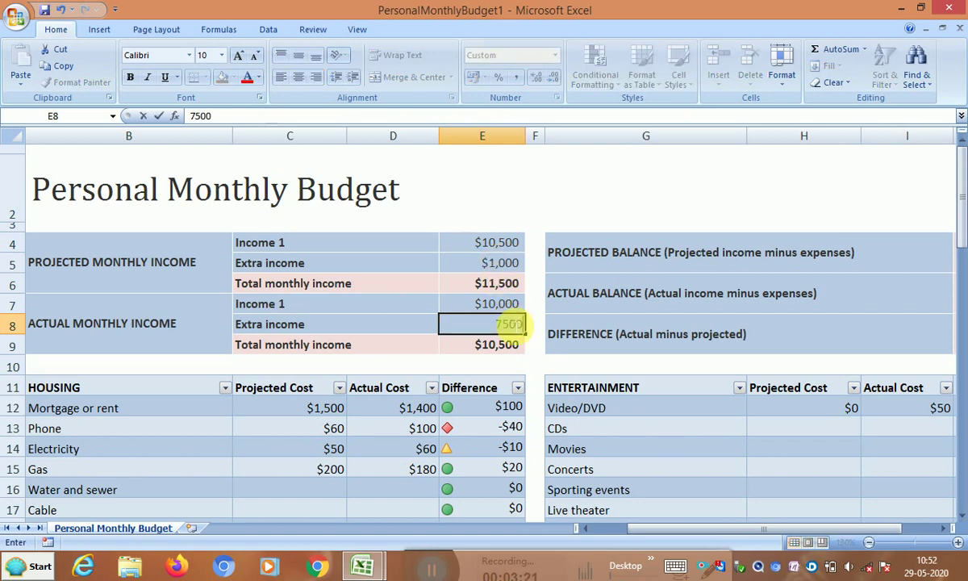
{"action": "key", "text": "Return"}
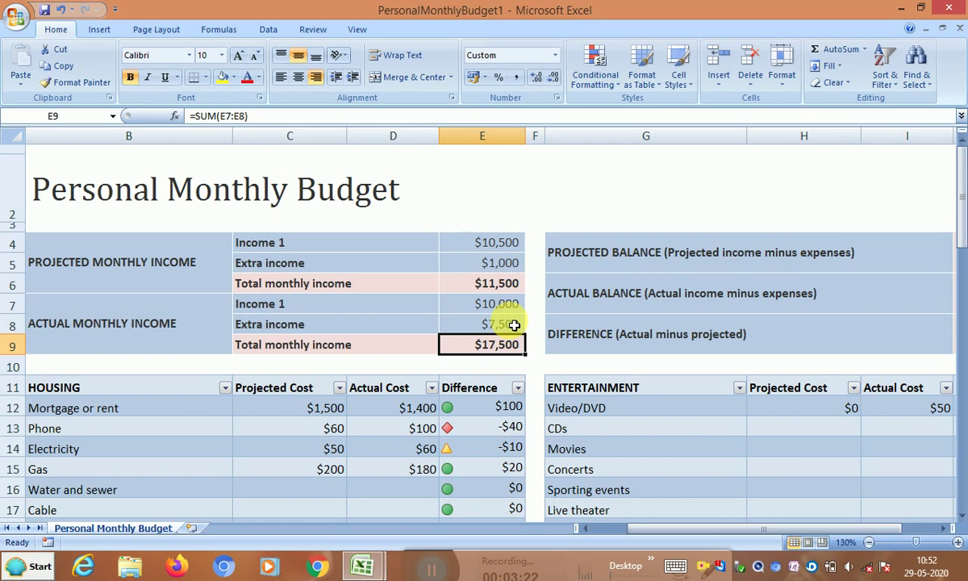
{"action": "left_click", "coordinate": [514, 325]}
{"action": "type", "text": "75"}
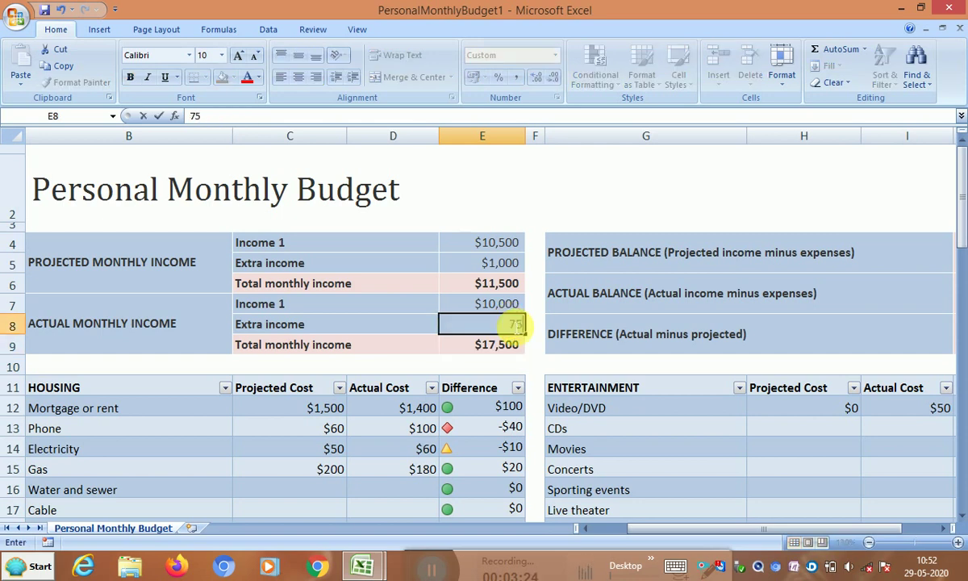
{"action": "type", "text": "0"}
{"action": "key", "text": "Return"}
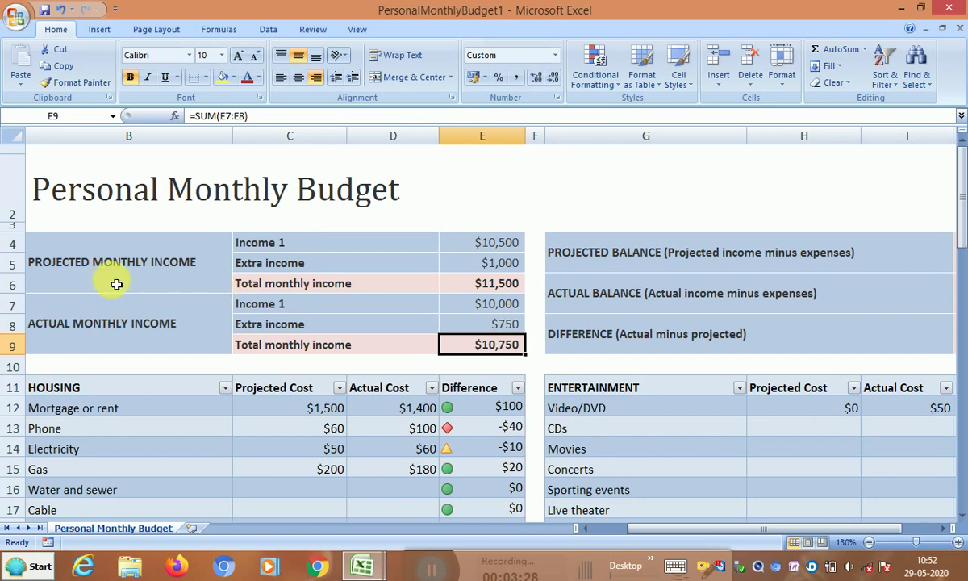
Compare the projected and actual monthly income entries, and examine the Projected Cost and Actual Cost columns of the Housing table
{"action": "left_click", "coordinate": [133, 323]}
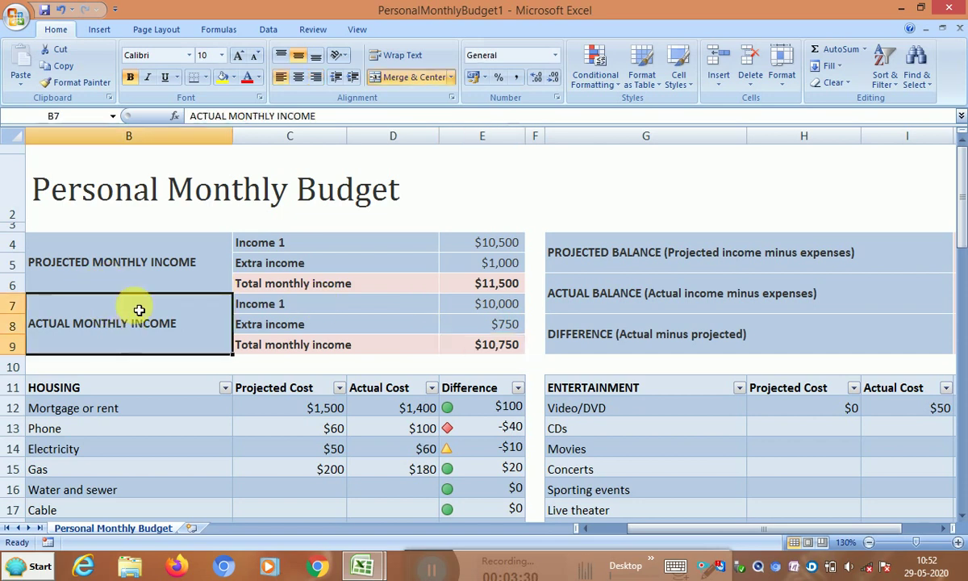
{"action": "left_click", "coordinate": [138, 272]}
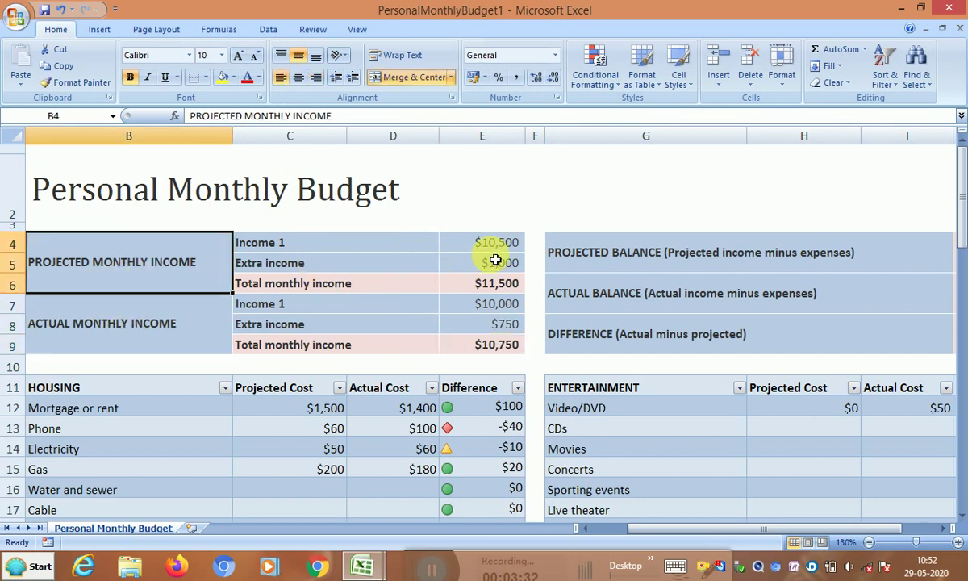
{"action": "left_click", "coordinate": [475, 242]}
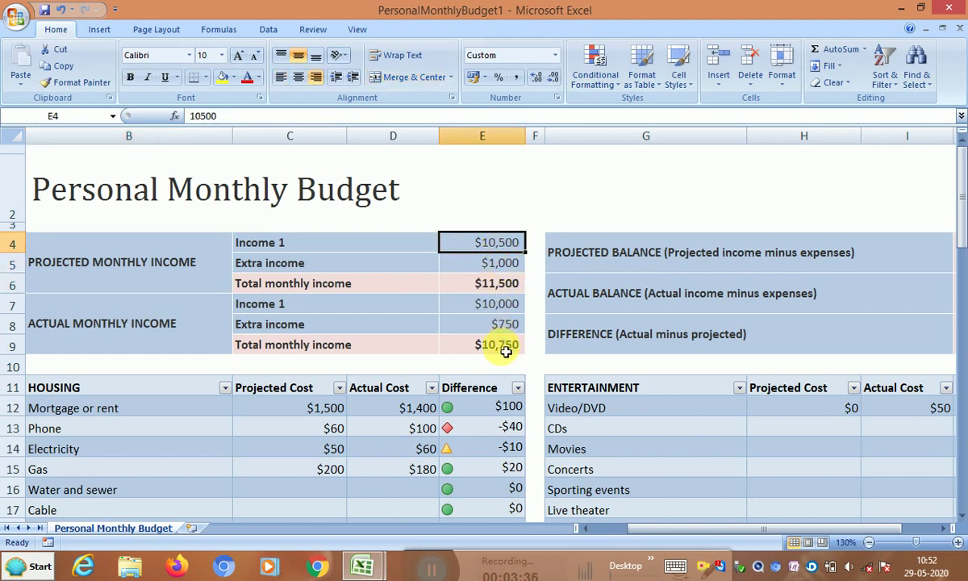
{"action": "left_click", "coordinate": [452, 347]}
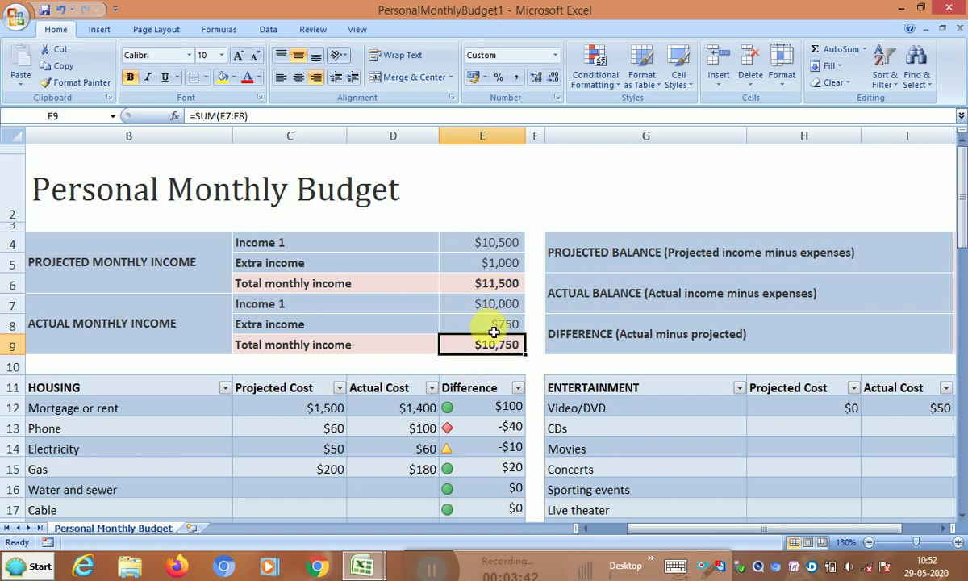
{"action": "scroll", "coordinate": [495, 331], "scroll_direction": "down", "scroll_amount": 2}
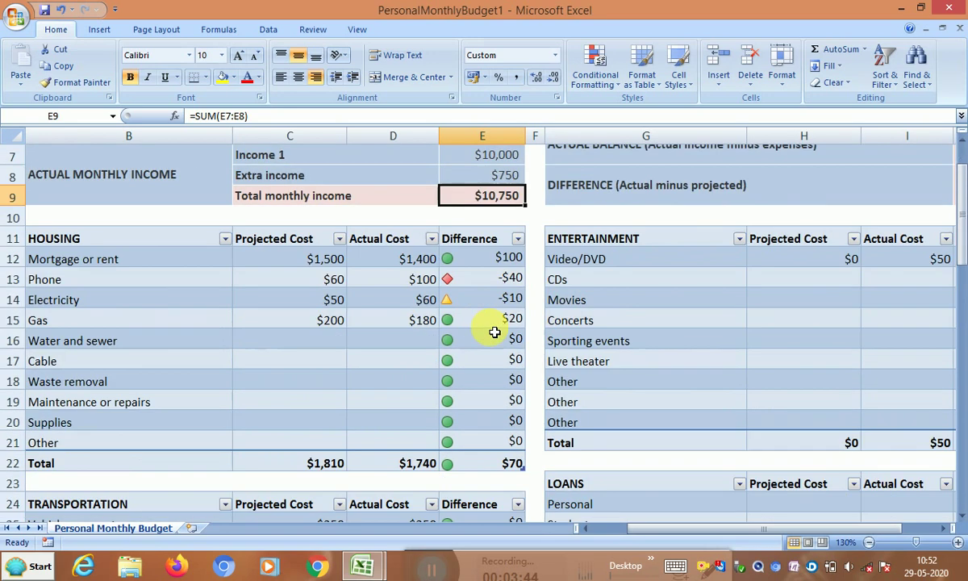
{"action": "left_click_drag", "start_coordinate": [287, 257], "coordinate": [288, 442]}
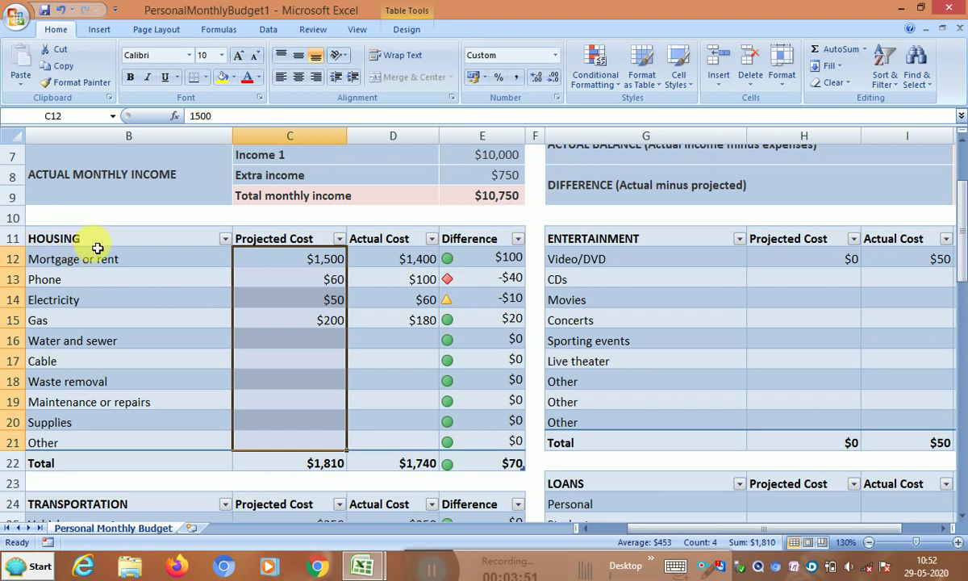
{"action": "left_click_drag", "start_coordinate": [276, 258], "coordinate": [286, 450]}
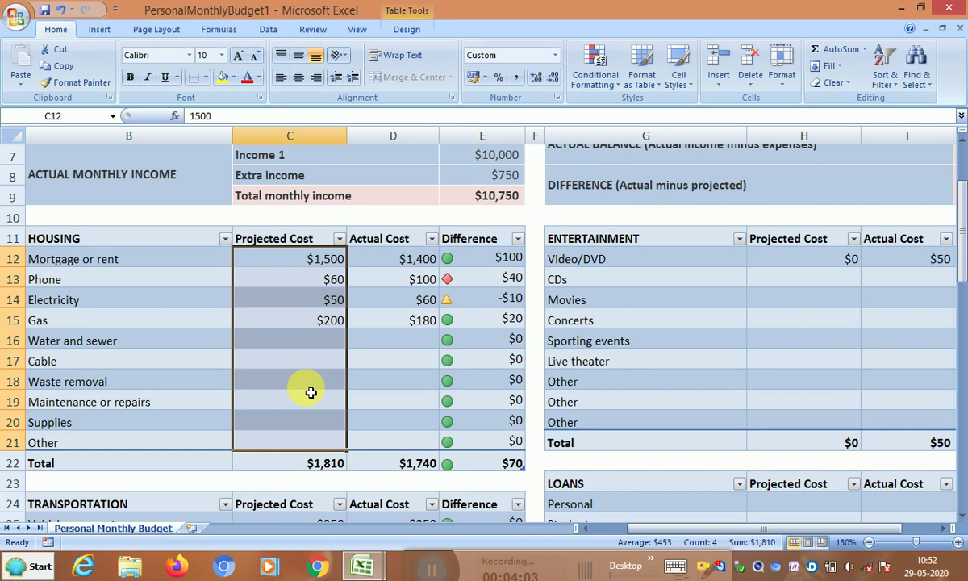
{"action": "left_click_drag", "start_coordinate": [298, 261], "coordinate": [299, 435]}
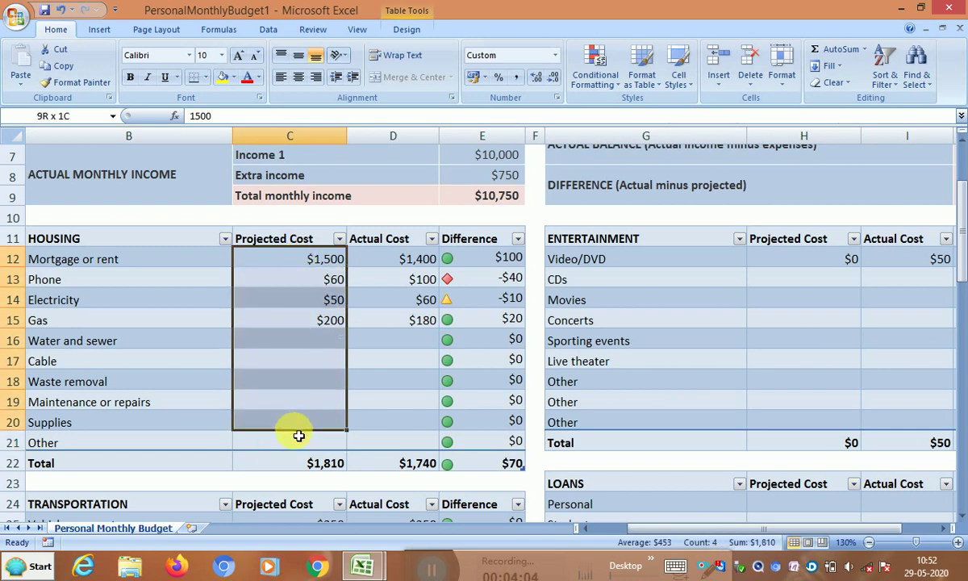
{"action": "left_click_drag", "start_coordinate": [422, 260], "coordinate": [423, 442]}
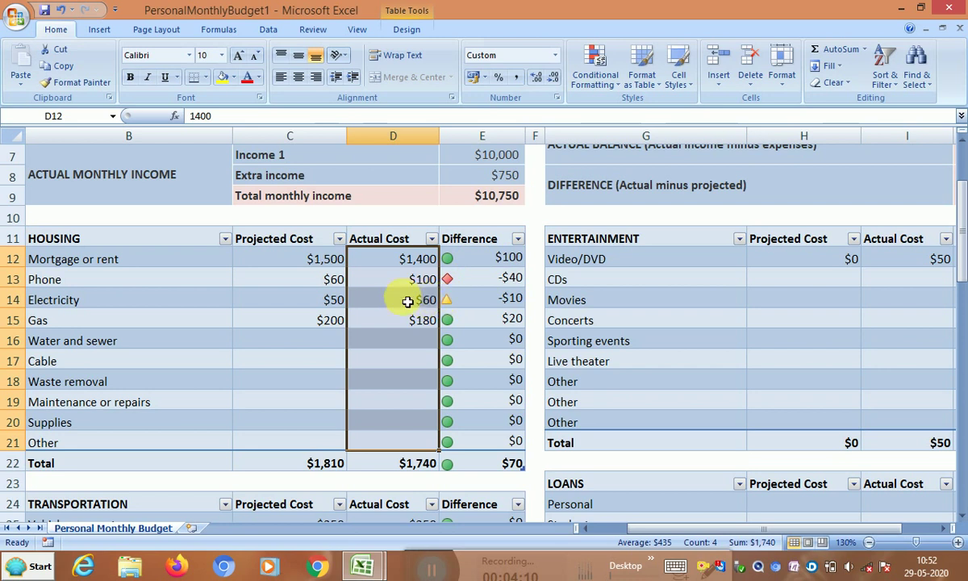
In the Housing table, set the Mortgage or rent projected cost to 2000 and actual cost to 1200, and check the row's difference
{"action": "left_click", "coordinate": [307, 261]}
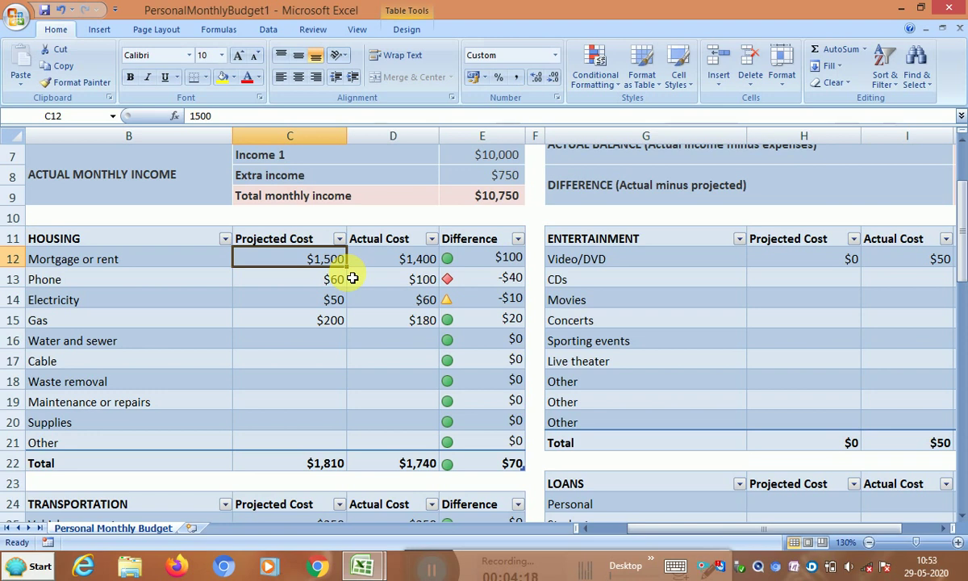
{"action": "type", "text": "2000"}
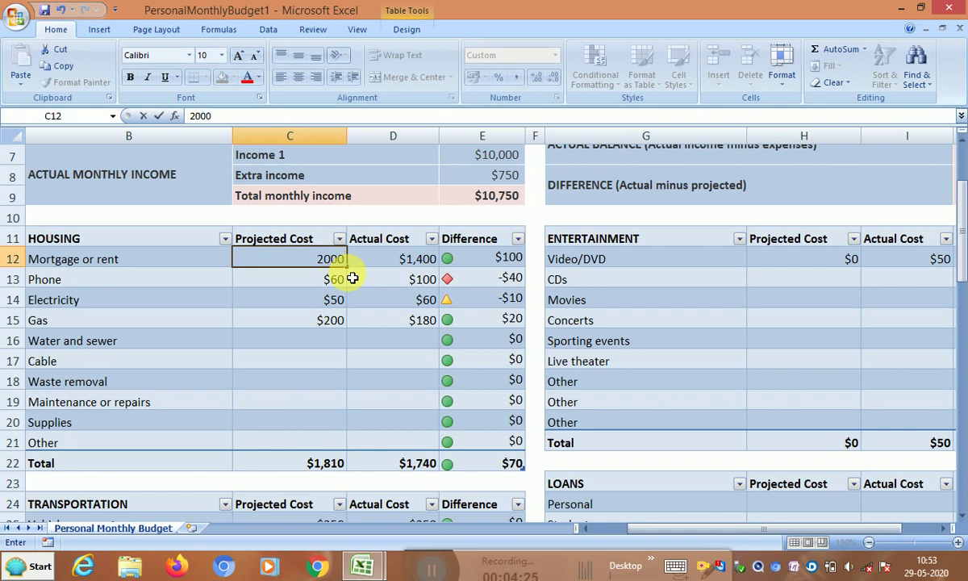
{"action": "key", "text": "Tab"}
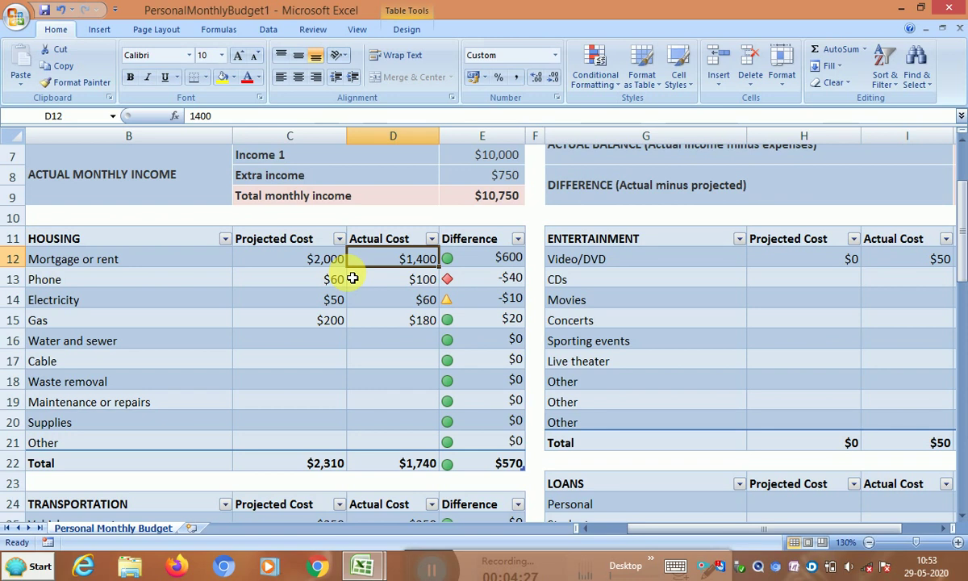
{"action": "type", "text": "12"}
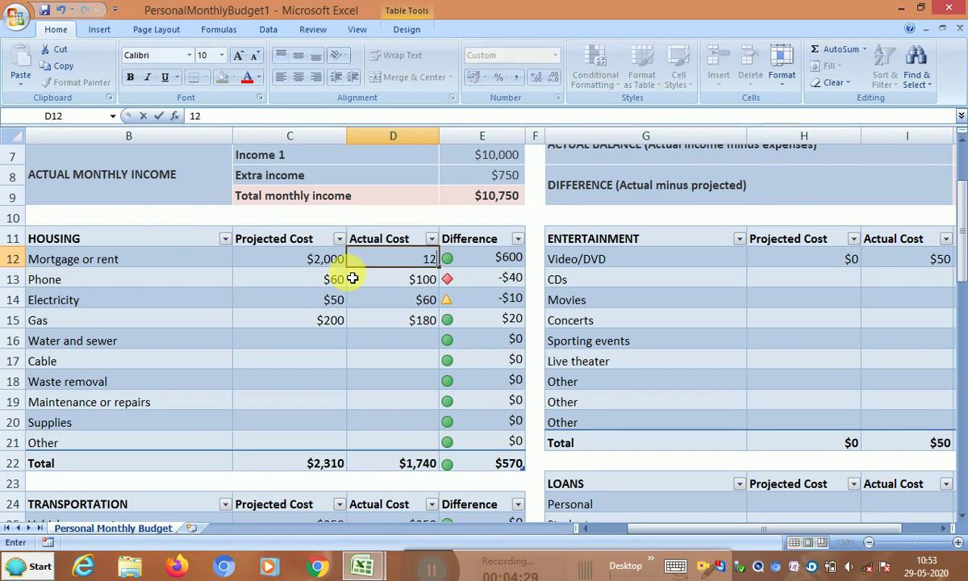
{"action": "type", "text": "00"}
{"action": "left_click", "coordinate": [353, 280]}
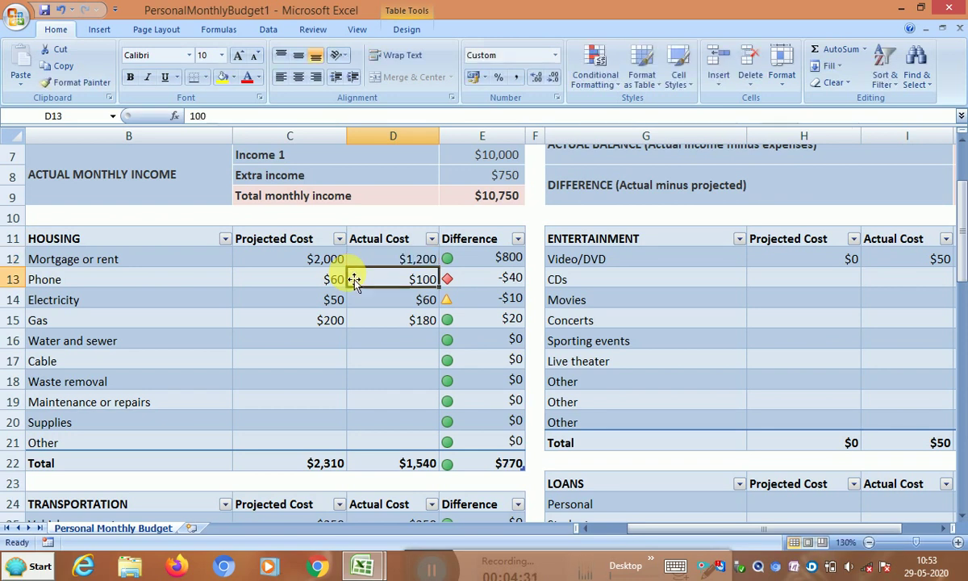
{"action": "left_click", "coordinate": [318, 259]}
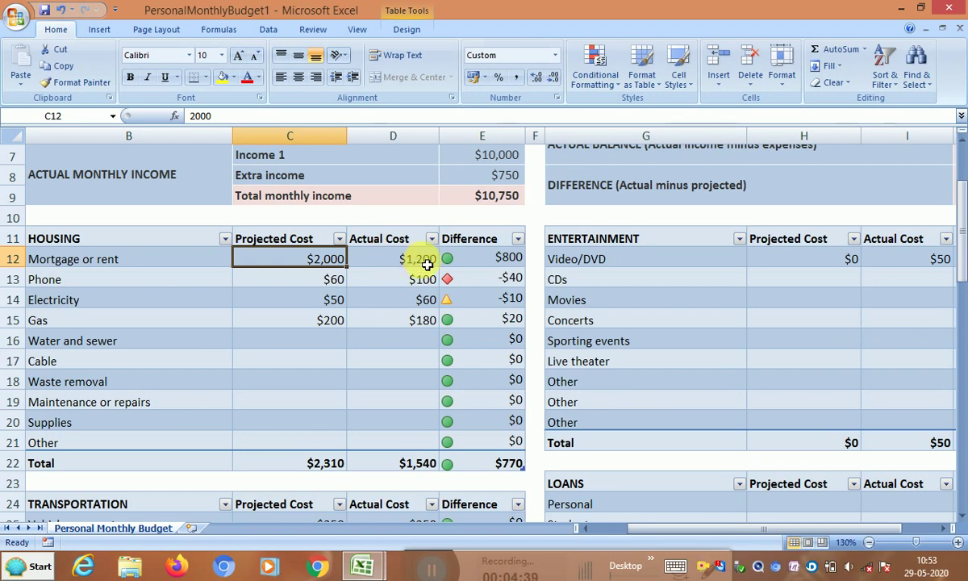
{"action": "left_click", "coordinate": [511, 257]}
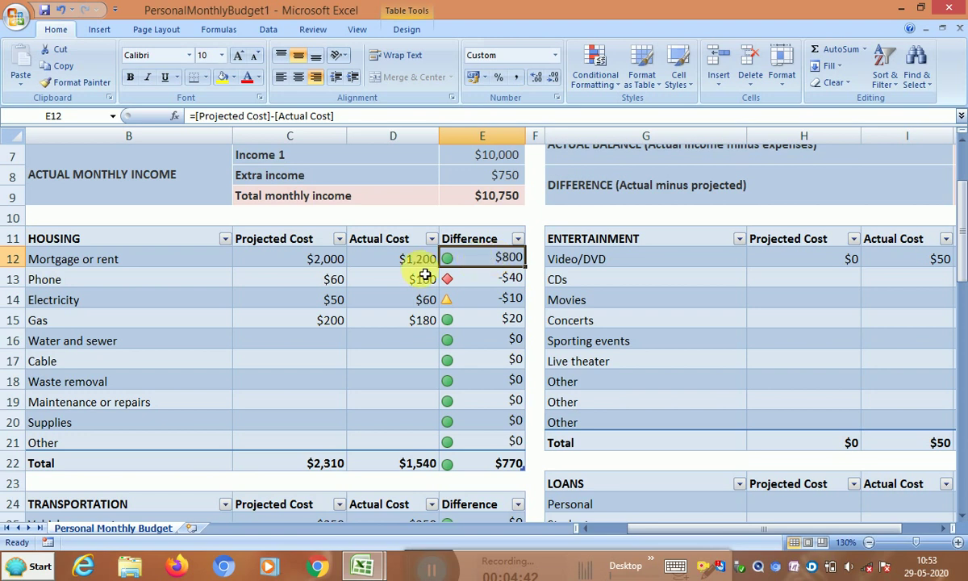
Set the Phone projected cost to 500 and actual cost to 555 in the Housing table, and review the row's difference
{"action": "left_click", "coordinate": [332, 279]}
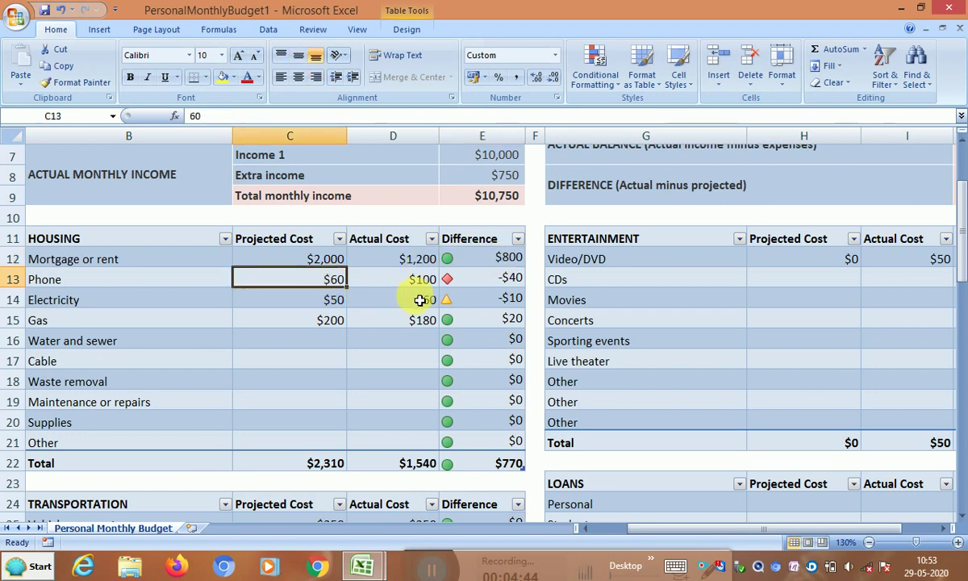
{"action": "type", "text": "5"}
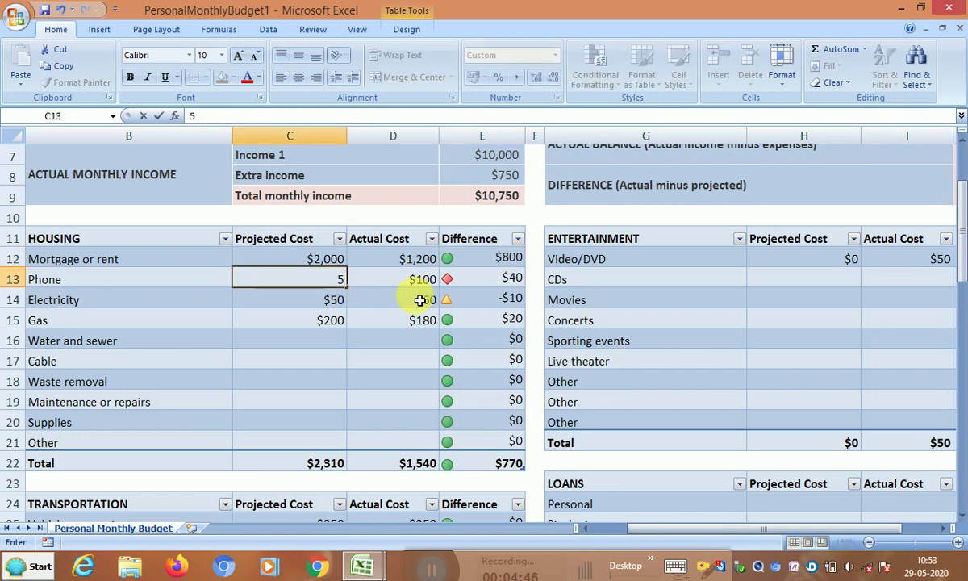
{"action": "type", "text": "00"}
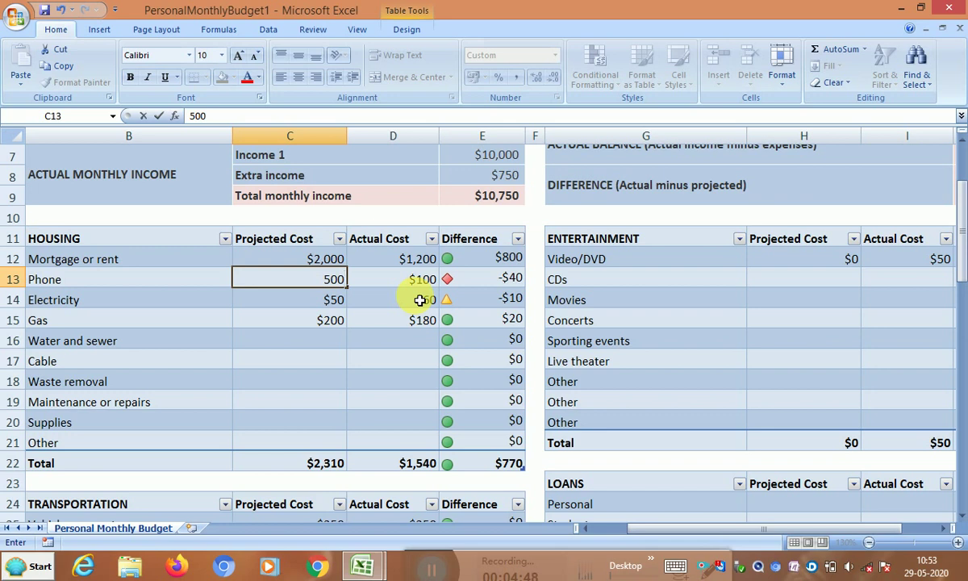
{"action": "key", "text": "Tab"}
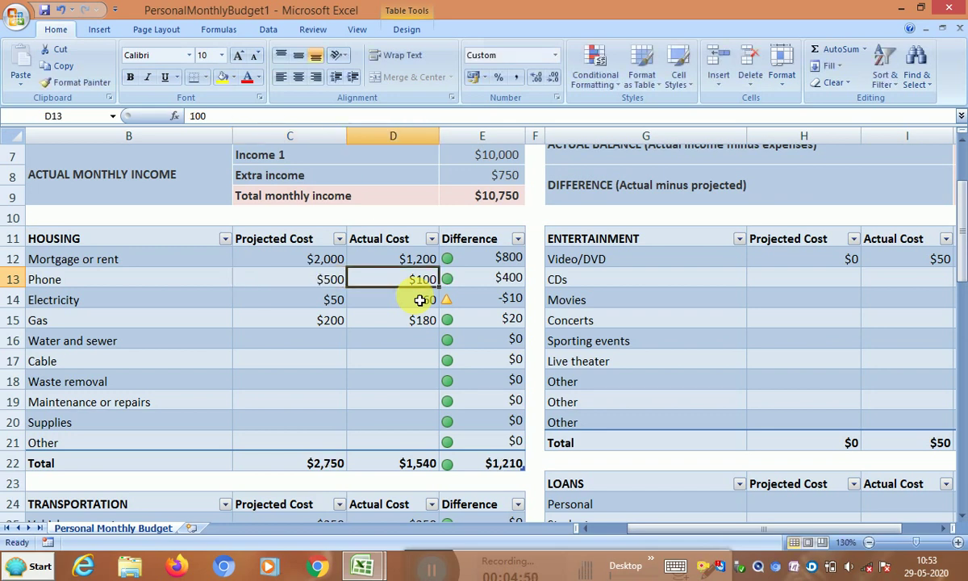
{"action": "type", "text": "555"}
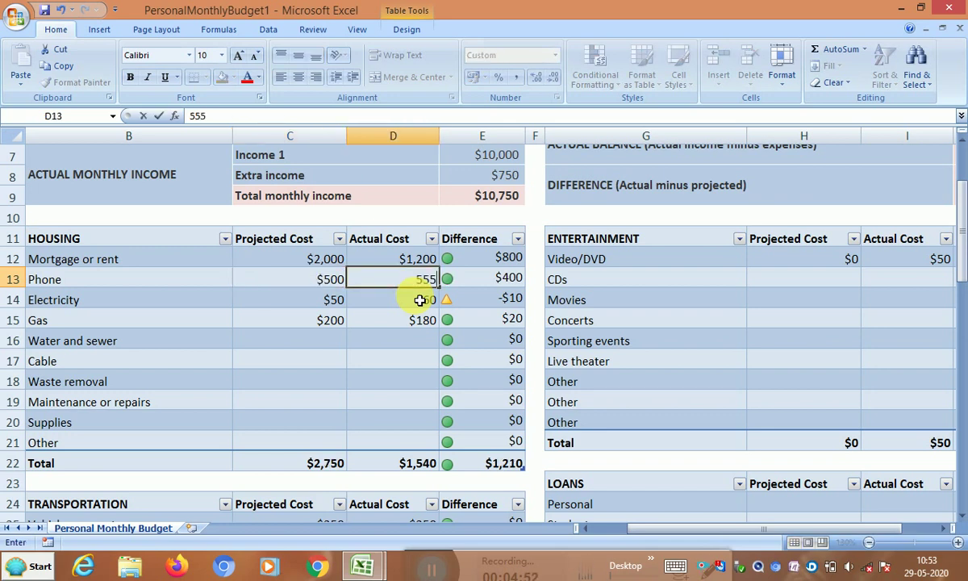
{"action": "key", "text": "Tab"}
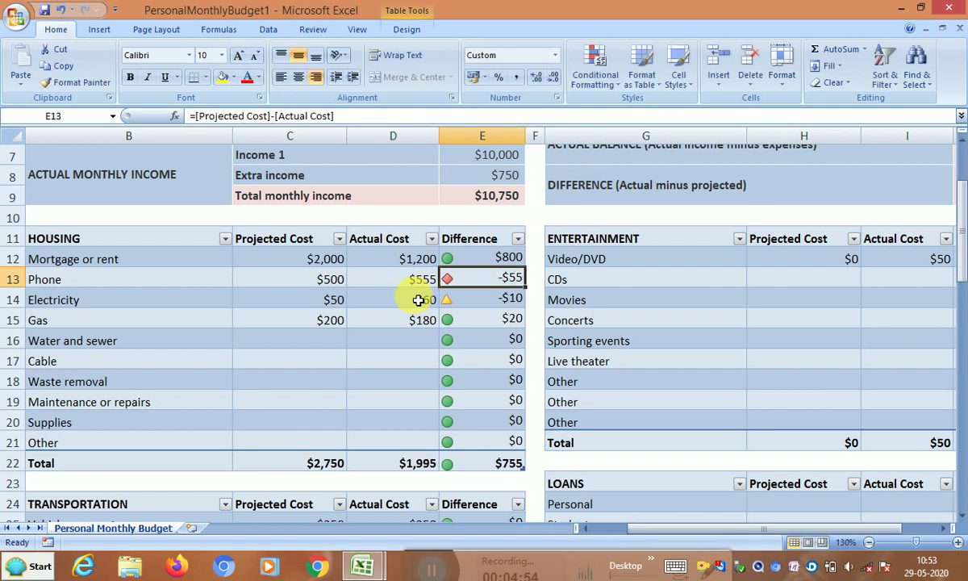
{"action": "left_click", "coordinate": [469, 264]}
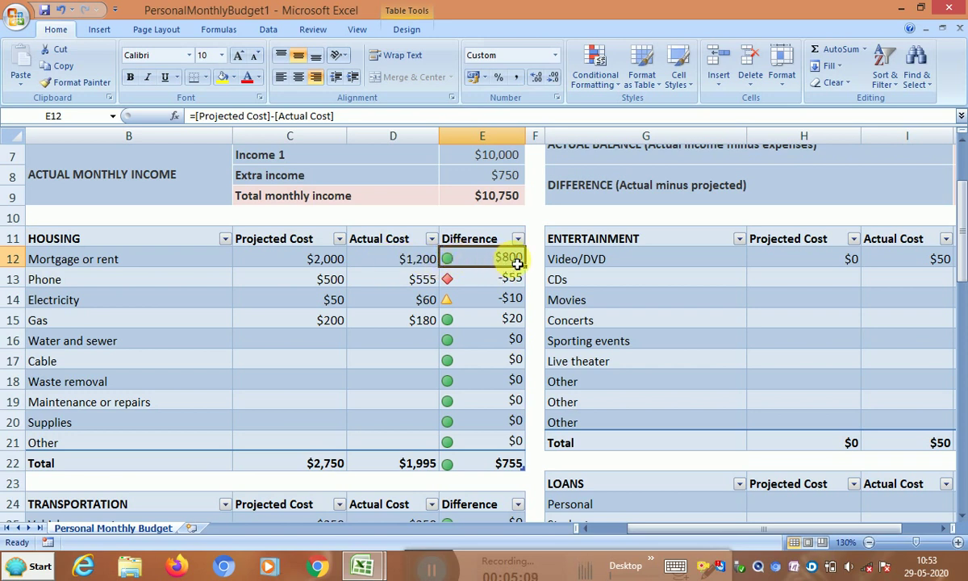
{"action": "left_click", "coordinate": [334, 280]}
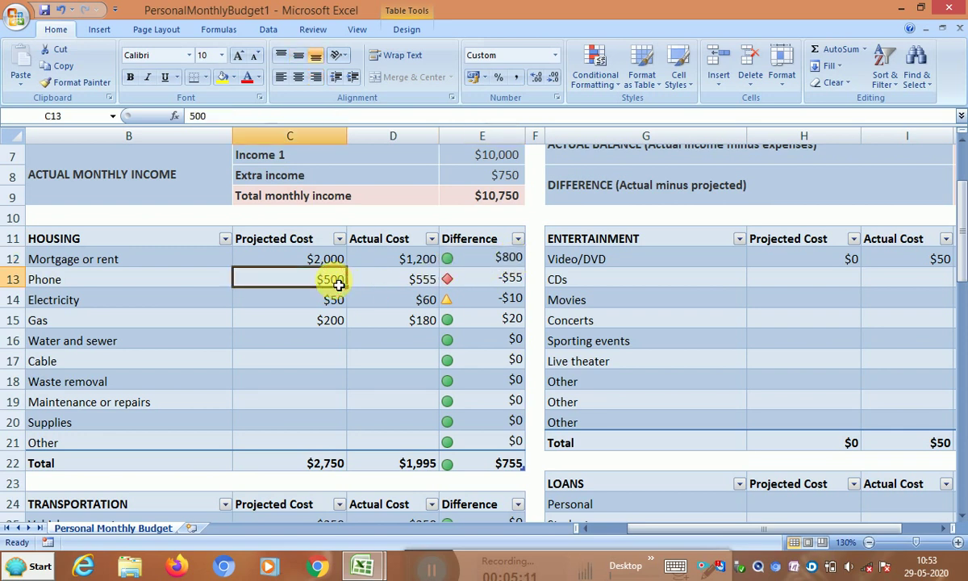
{"action": "left_click", "coordinate": [396, 286]}
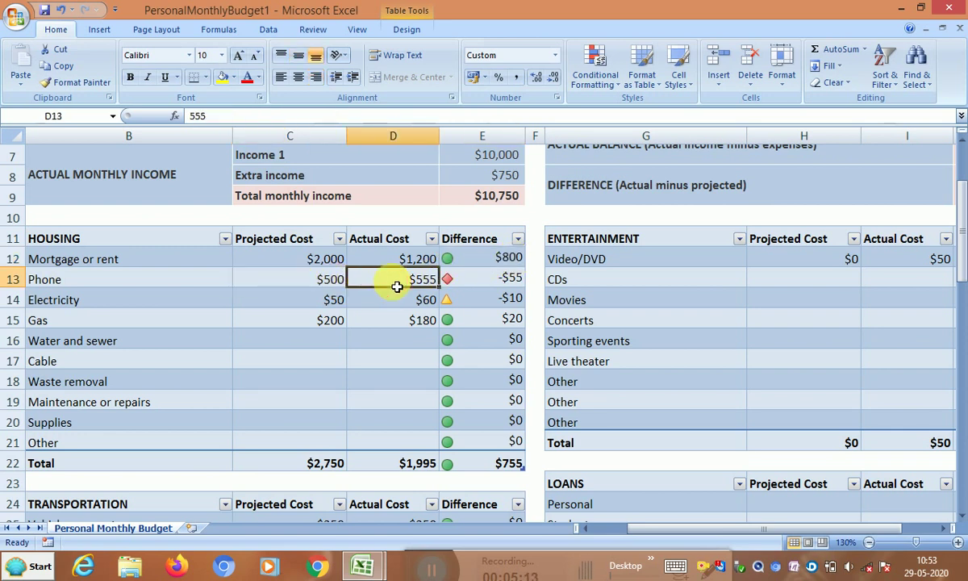
{"action": "left_click", "coordinate": [456, 280]}
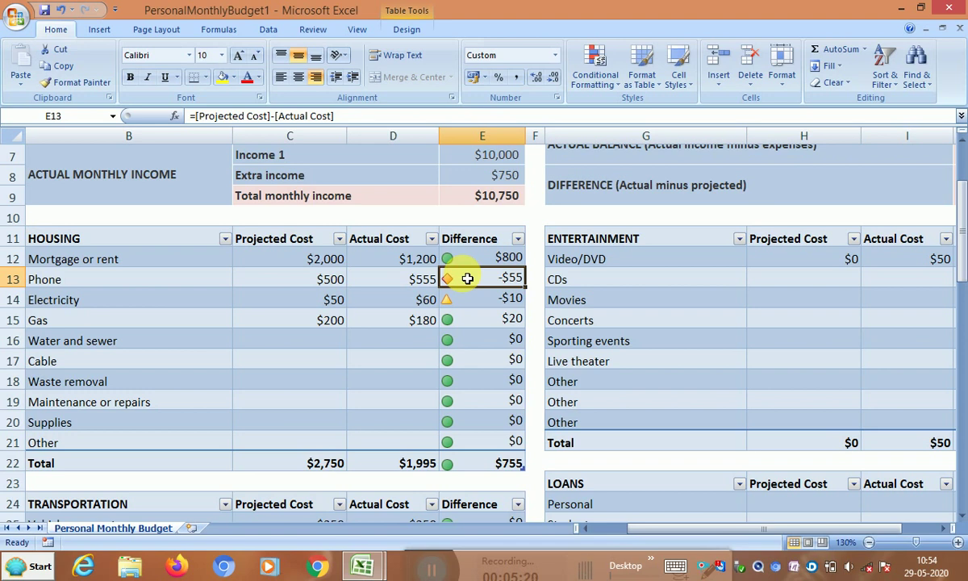
Set the Electricity projected cost to 1400 and actual cost to 1200 in the Housing table
{"action": "left_click", "coordinate": [290, 300]}
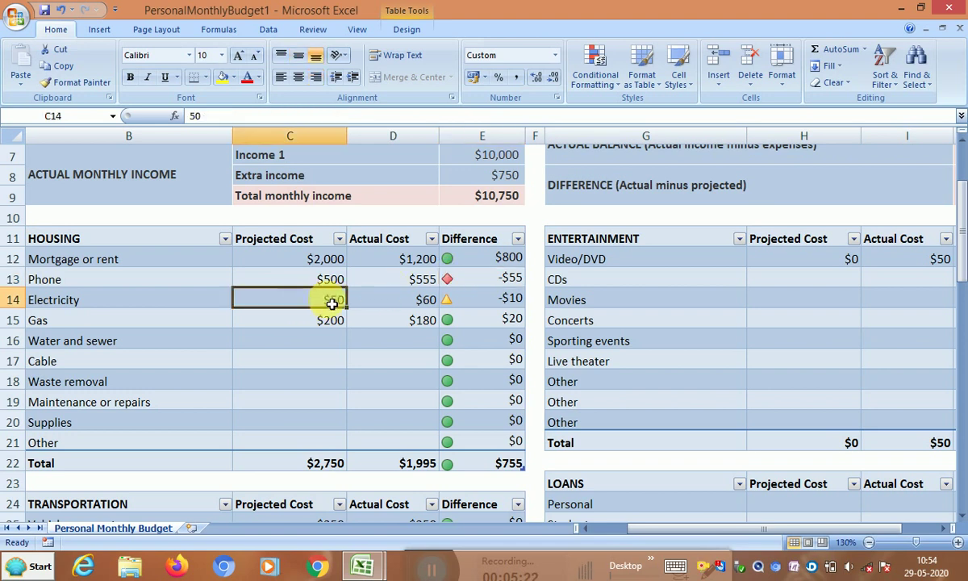
{"action": "type", "text": "1"}
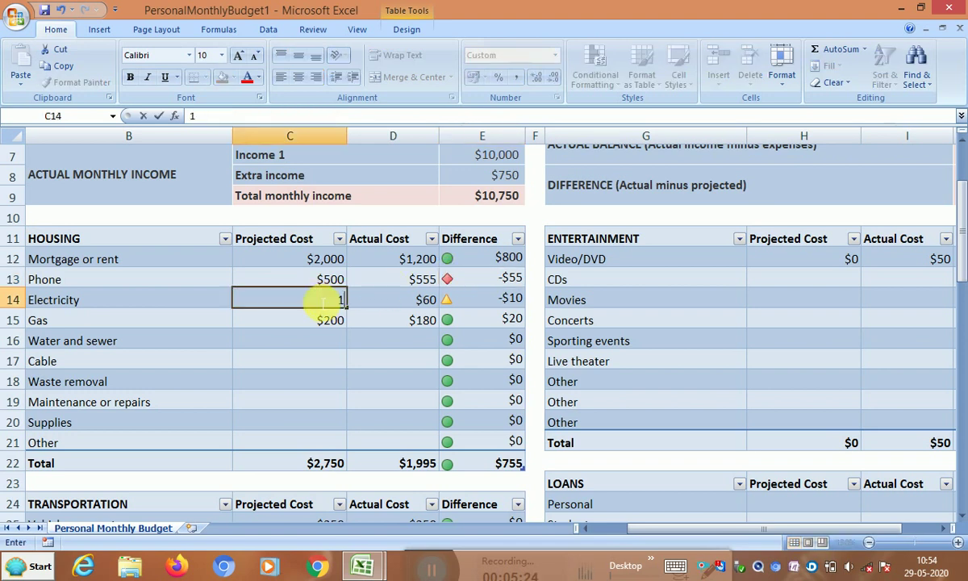
{"action": "type", "text": "400"}
{"action": "key", "text": "Tab"}
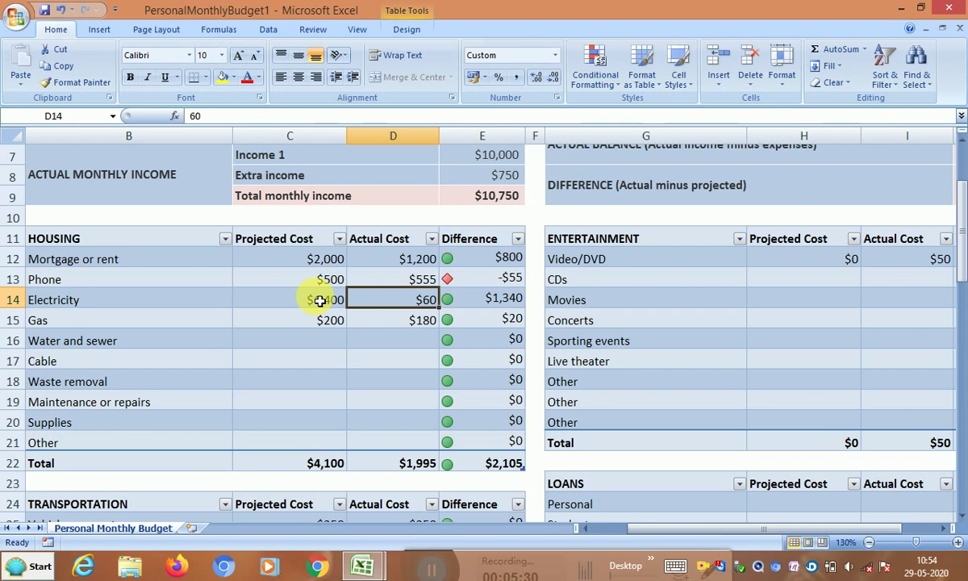
{"action": "type", "text": "12"}
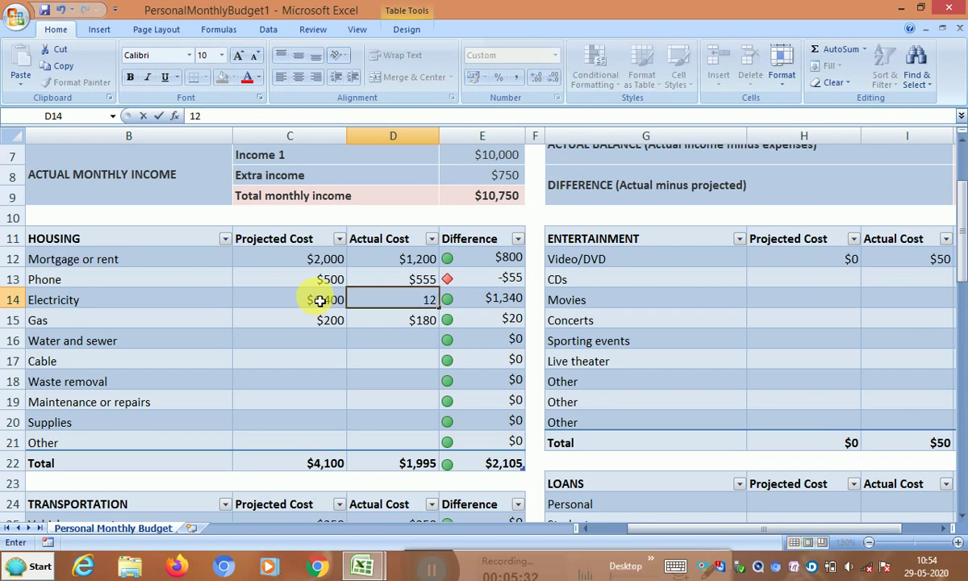
{"action": "type", "text": "00"}
{"action": "key", "text": "Return"}
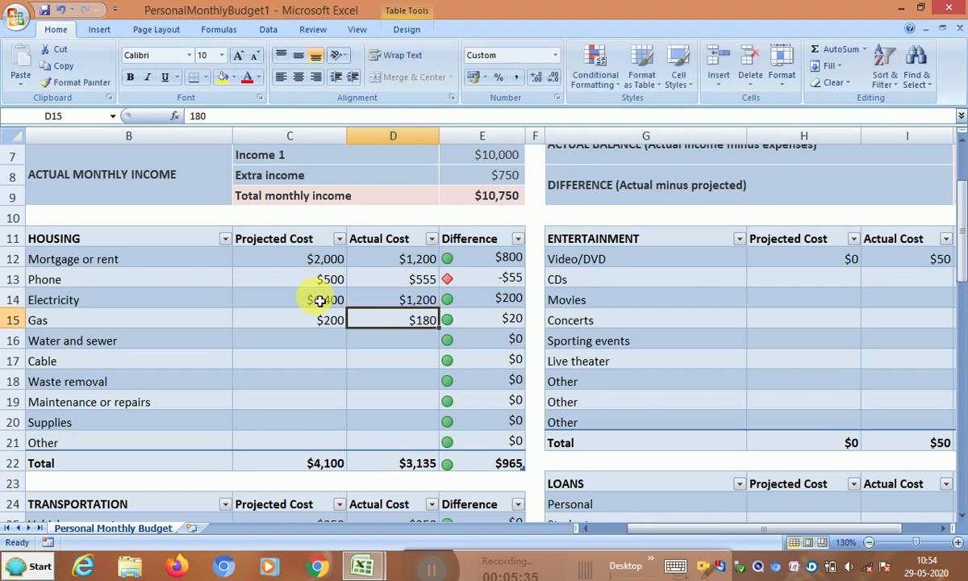
Set the Gas projected cost to 750 and actual cost to 860 in the Housing table
{"action": "key", "text": "Left"}
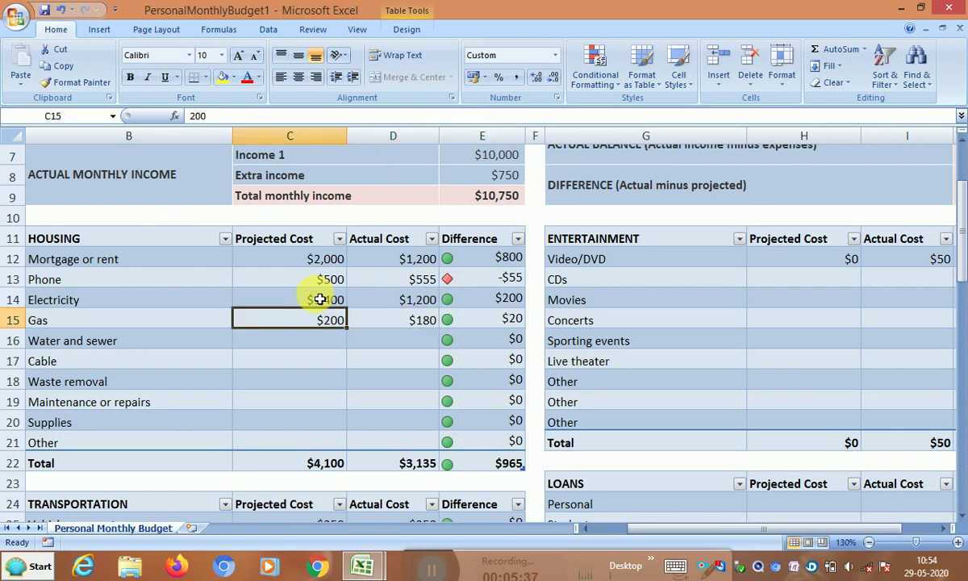
{"action": "type", "text": "750"}
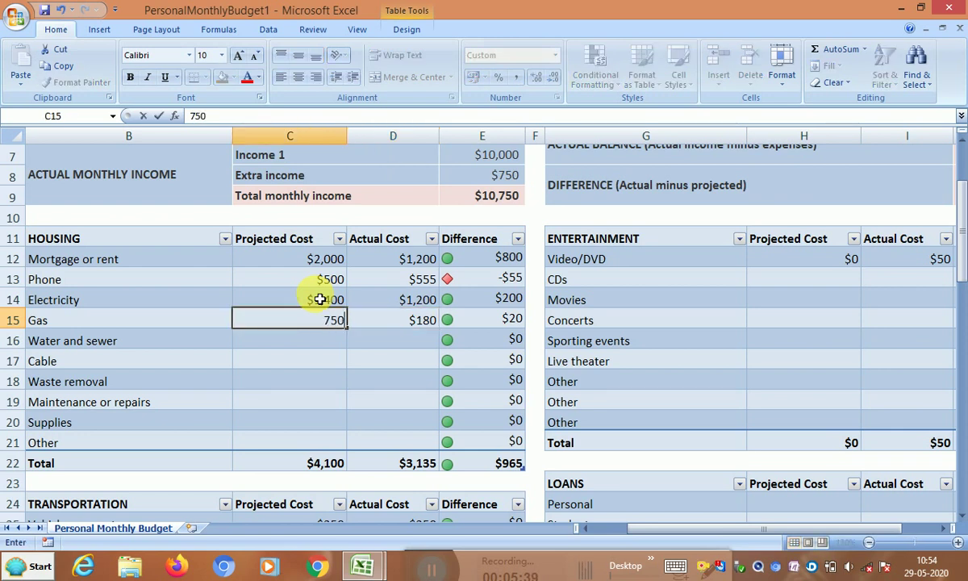
{"action": "key", "text": "Right"}
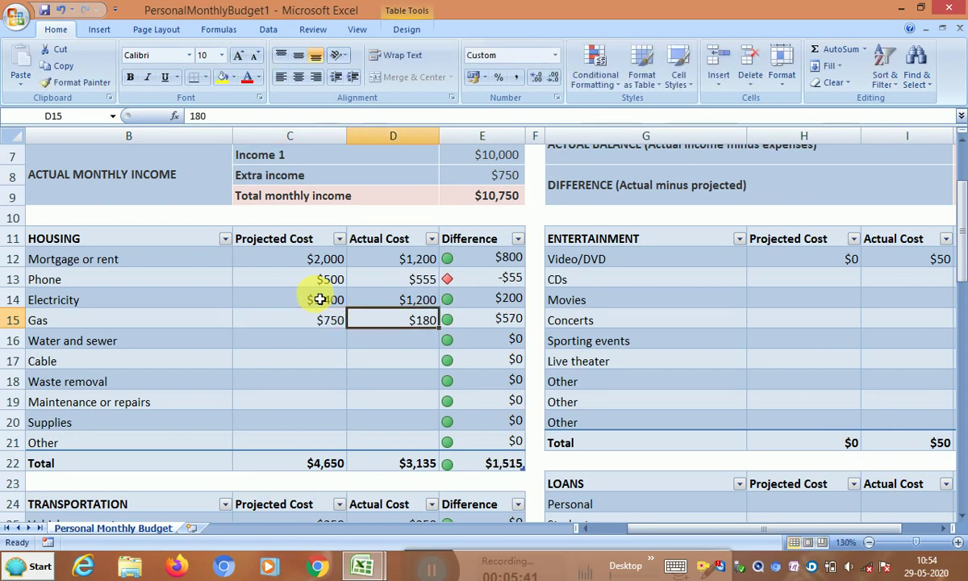
{"action": "type", "text": "8"}
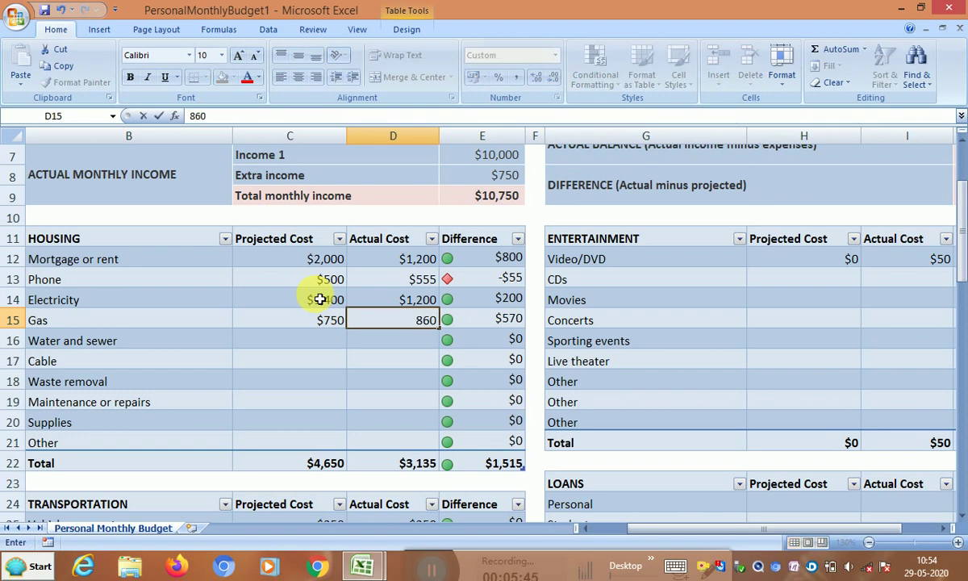
{"action": "key", "text": "Right"}
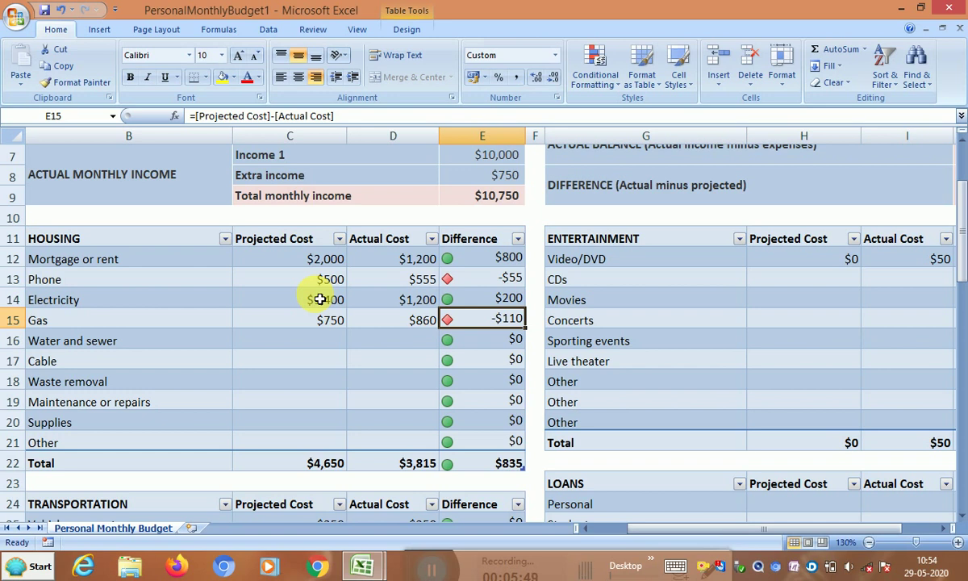
Examine the Housing table's expense categories, projected costs, and the totals for Projected Cost and Difference, along with the income sections above
{"action": "left_click_drag", "start_coordinate": [300, 258], "coordinate": [303, 281]}
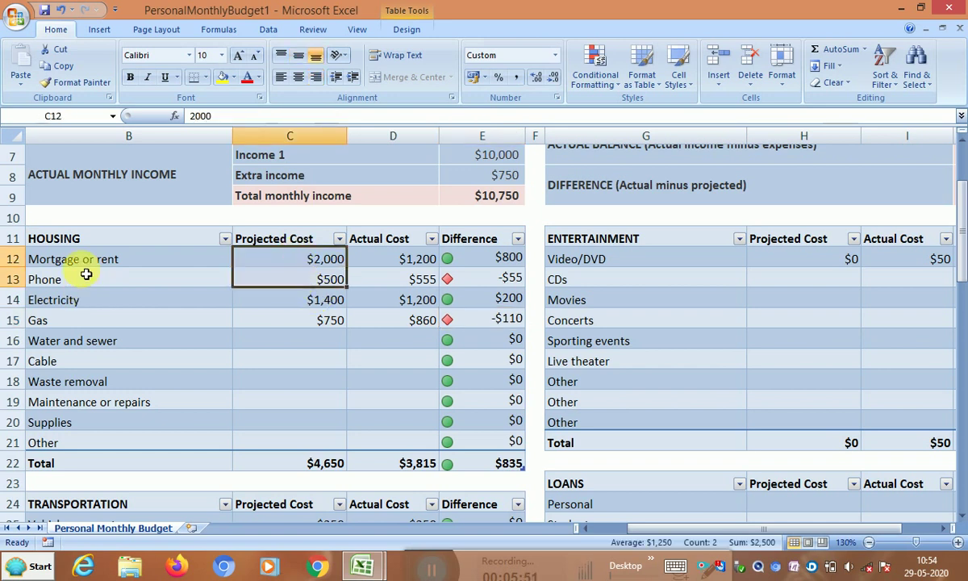
{"action": "left_click_drag", "start_coordinate": [85, 260], "coordinate": [76, 422]}
{"action": "left_click_drag", "start_coordinate": [104, 267], "coordinate": [100, 432]}
{"action": "left_click_drag", "start_coordinate": [277, 260], "coordinate": [303, 417]}
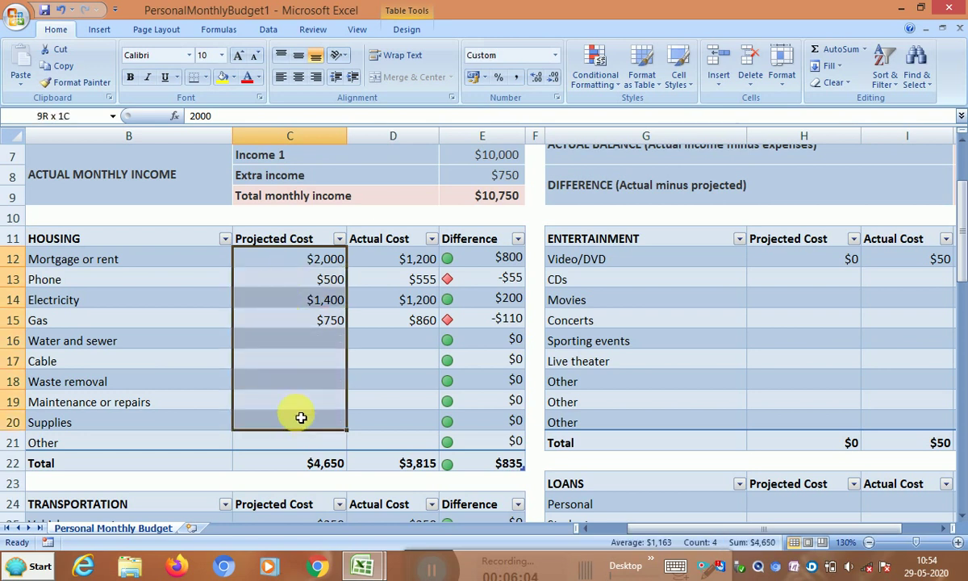
{"action": "left_click", "coordinate": [340, 475]}
{"action": "left_click", "coordinate": [326, 463]}
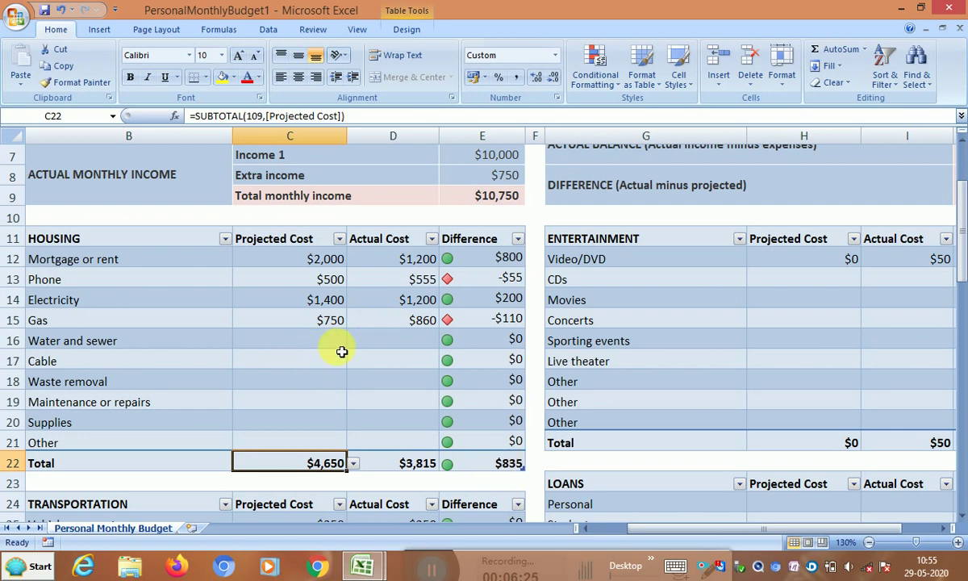
{"action": "left_click", "coordinate": [500, 473]}
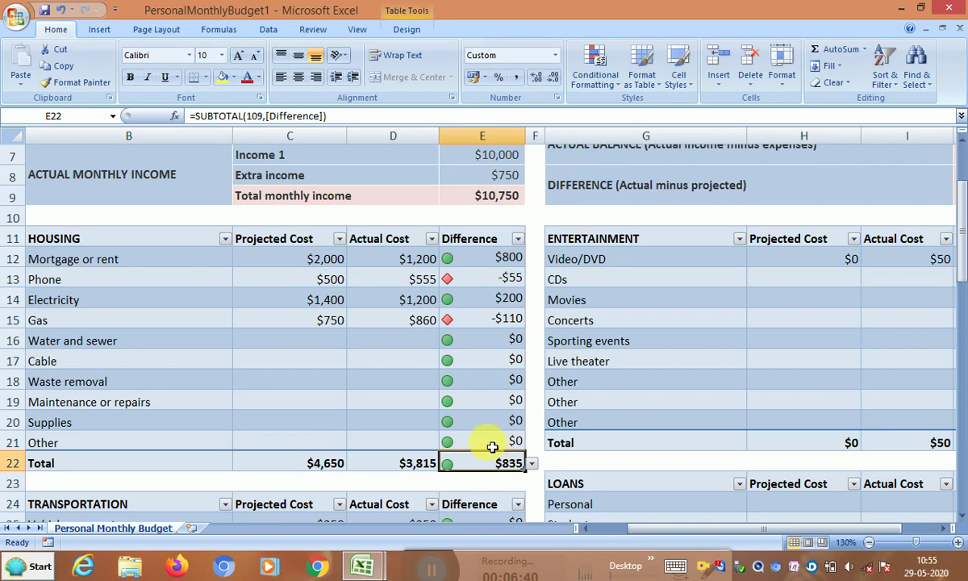
{"action": "scroll", "coordinate": [488, 444], "scroll_direction": "up", "scroll_amount": 2}
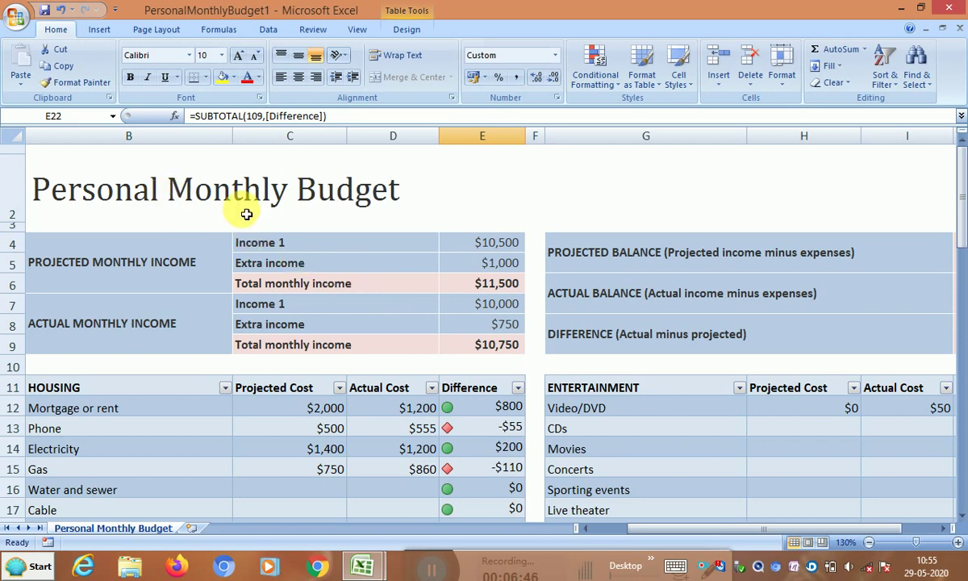
Browse the installed templates available for a new workbook, then return to the budget without creating one
{"action": "left_click", "coordinate": [15, 18]}
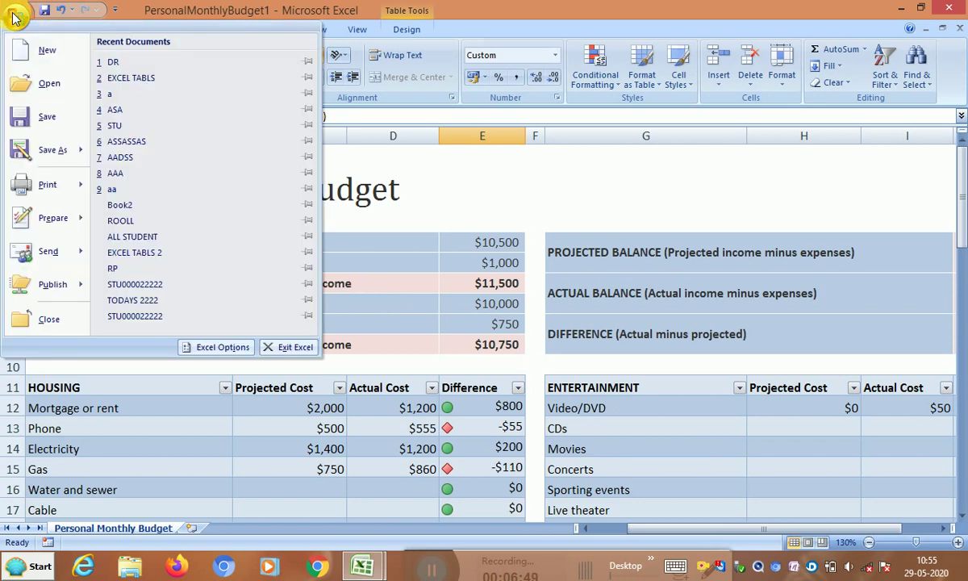
{"action": "left_click", "coordinate": [36, 51]}
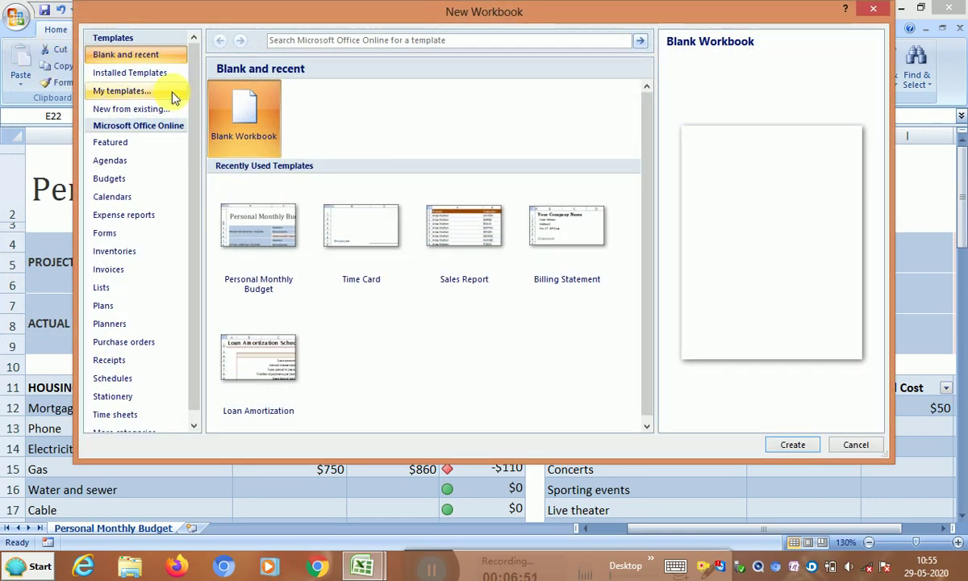
{"action": "left_click", "coordinate": [119, 75]}
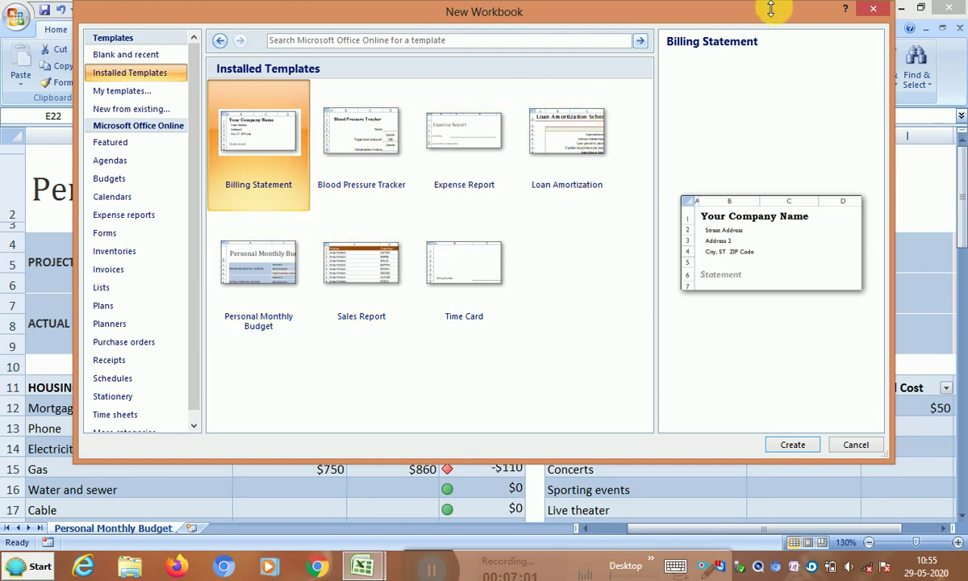
{"action": "left_click", "coordinate": [873, 9]}
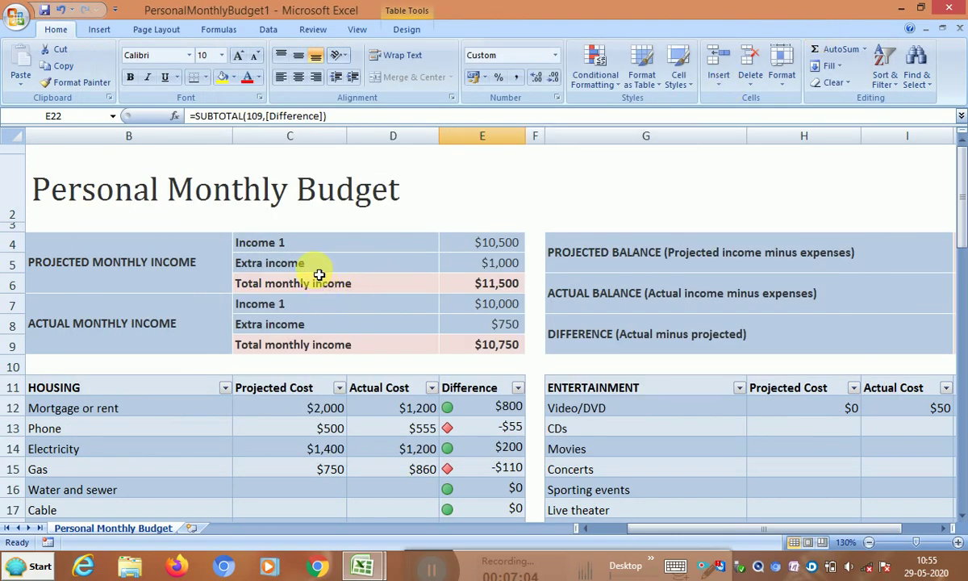
Look over the whole budget sheet at 115% zoom, from the income and balance sections through the total cost summary
{"action": "scroll", "coordinate": [319, 275], "scroll_direction": "down", "scroll_amount": 1, "text": "ctrl"}
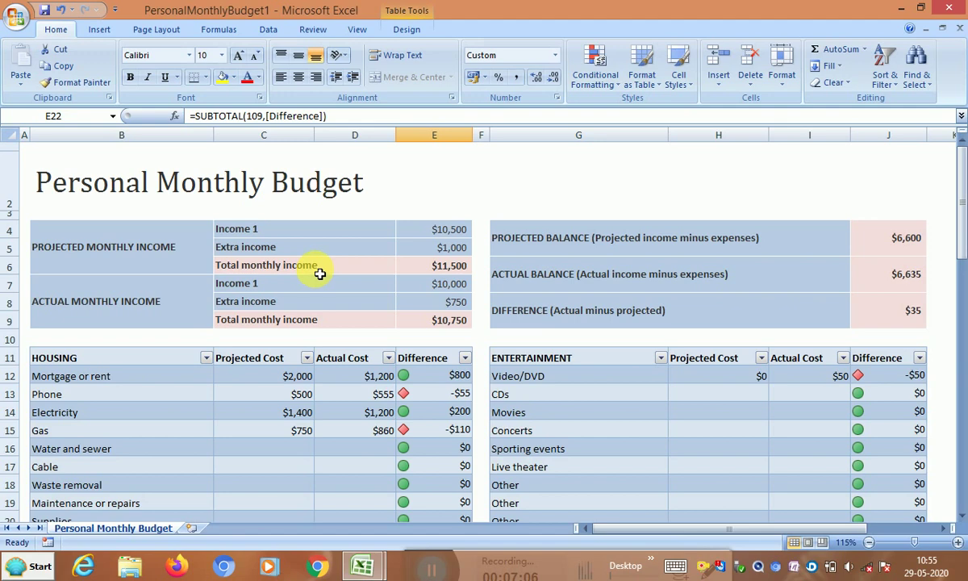
{"action": "scroll", "coordinate": [319, 274], "scroll_direction": "down", "scroll_amount": 9}
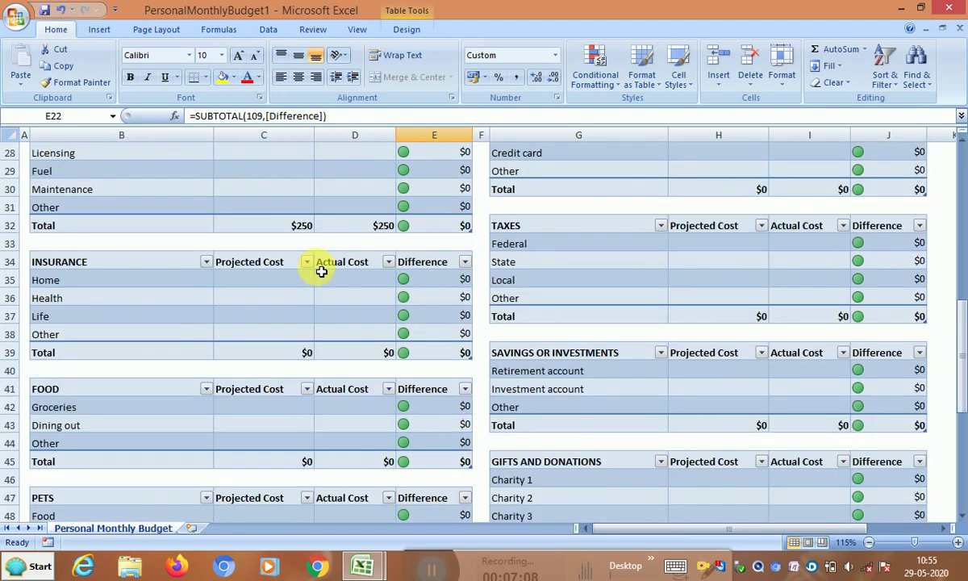
{"action": "scroll", "coordinate": [321, 272], "scroll_direction": "down", "scroll_amount": 7}
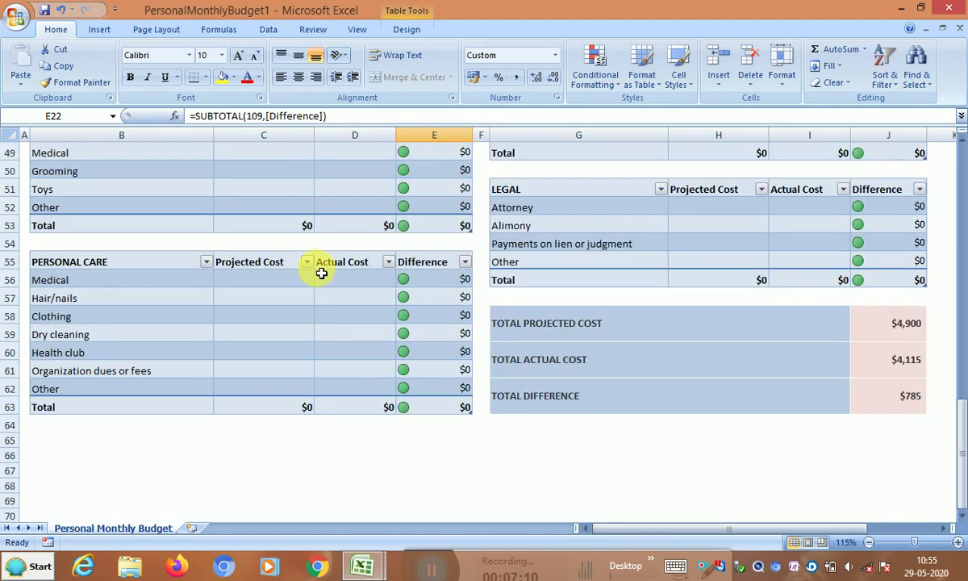
{"action": "scroll", "coordinate": [321, 272], "scroll_direction": "up", "scroll_amount": 16}
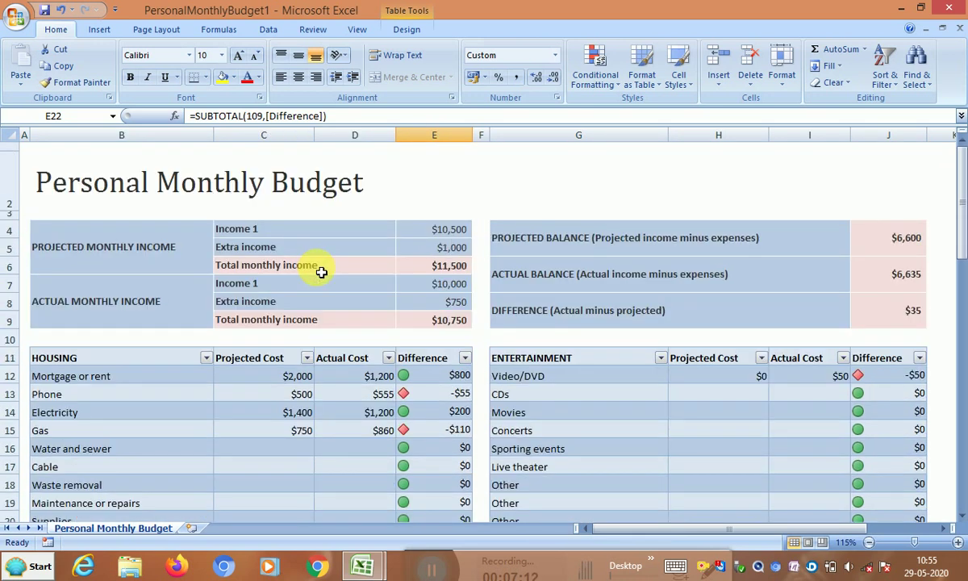
Examine the actual monthly income section and the Housing, Entertainment, Transportation and Insurance tables by selecting them one after another
{"action": "left_click", "coordinate": [194, 292]}
{"action": "scroll", "coordinate": [184, 356], "scroll_direction": "down", "scroll_amount": 2}
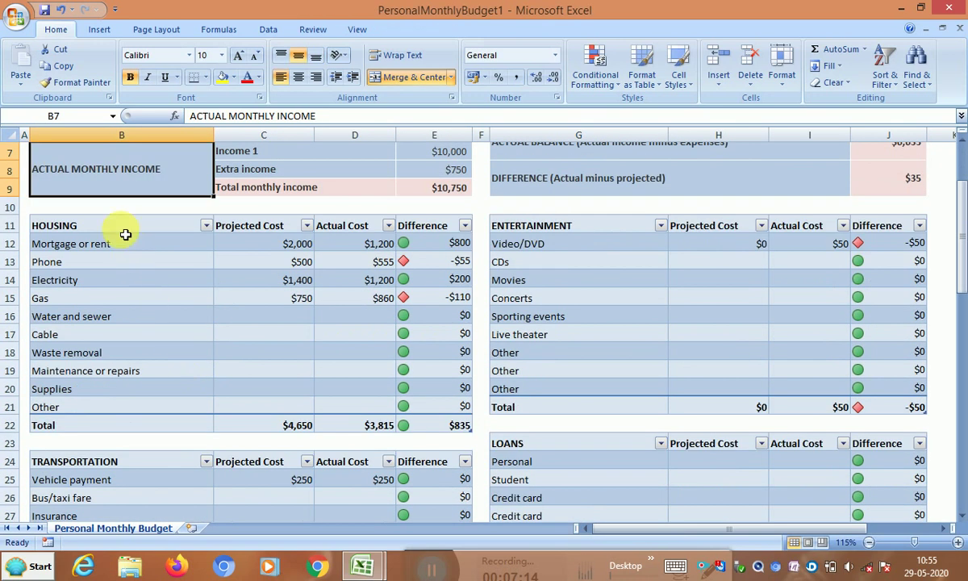
{"action": "left_click_drag", "start_coordinate": [125, 235], "coordinate": [440, 414]}
{"action": "scroll", "coordinate": [395, 324], "scroll_direction": "down", "scroll_amount": 1}
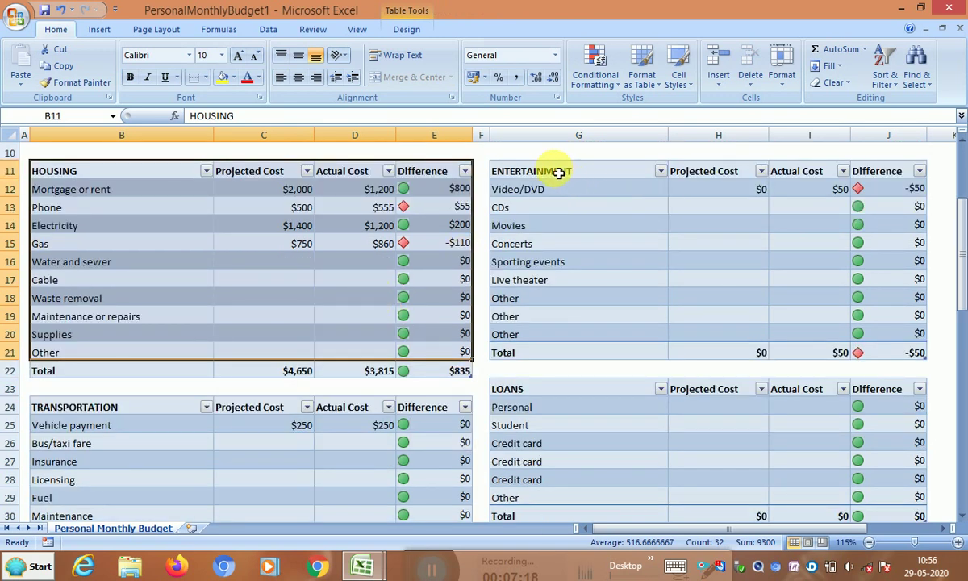
{"action": "left_click_drag", "start_coordinate": [558, 173], "coordinate": [847, 363]}
{"action": "scroll", "coordinate": [395, 248], "scroll_direction": "down", "scroll_amount": 2}
{"action": "left_click_drag", "start_coordinate": [38, 300], "coordinate": [432, 434]}
{"action": "scroll", "coordinate": [374, 374], "scroll_direction": "down", "scroll_amount": 3}
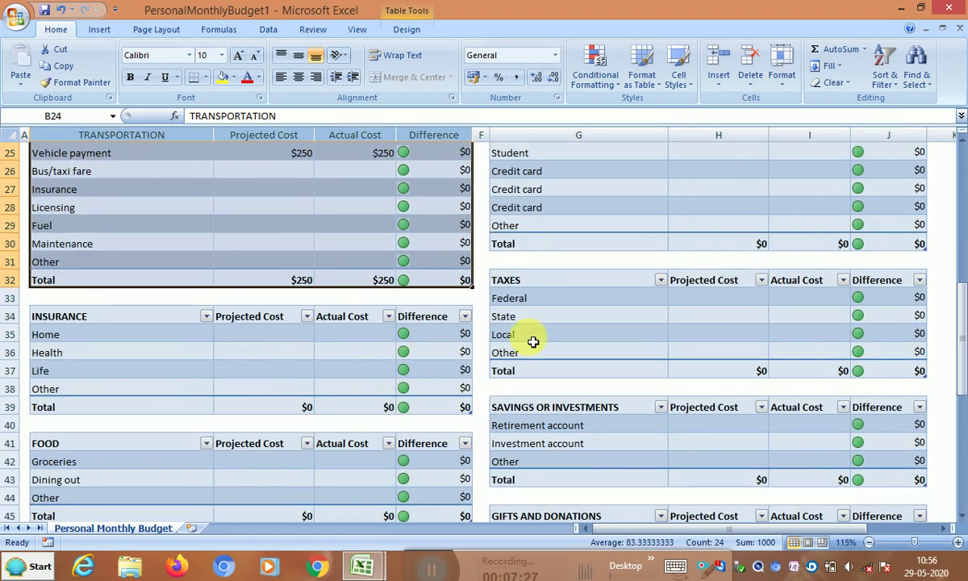
{"action": "left_click_drag", "start_coordinate": [65, 334], "coordinate": [234, 349]}
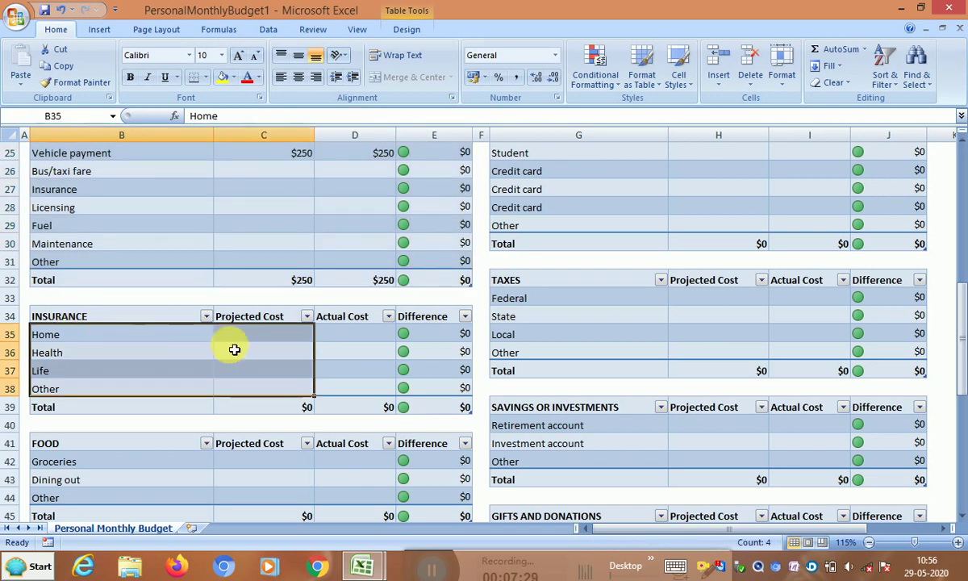
{"action": "scroll", "coordinate": [230, 339], "scroll_direction": "up", "scroll_amount": 5}
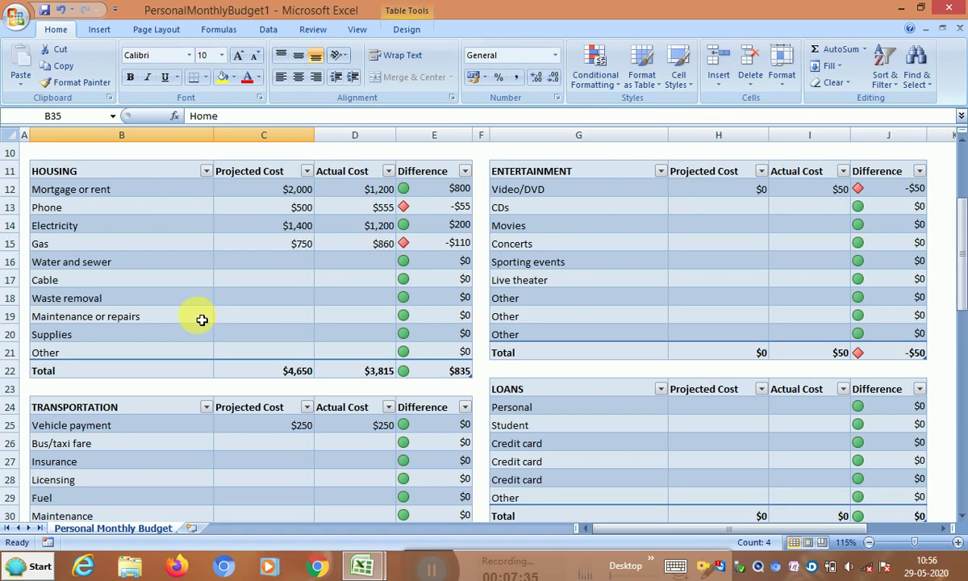
{"action": "scroll", "coordinate": [202, 319], "scroll_direction": "up", "scroll_amount": 3}
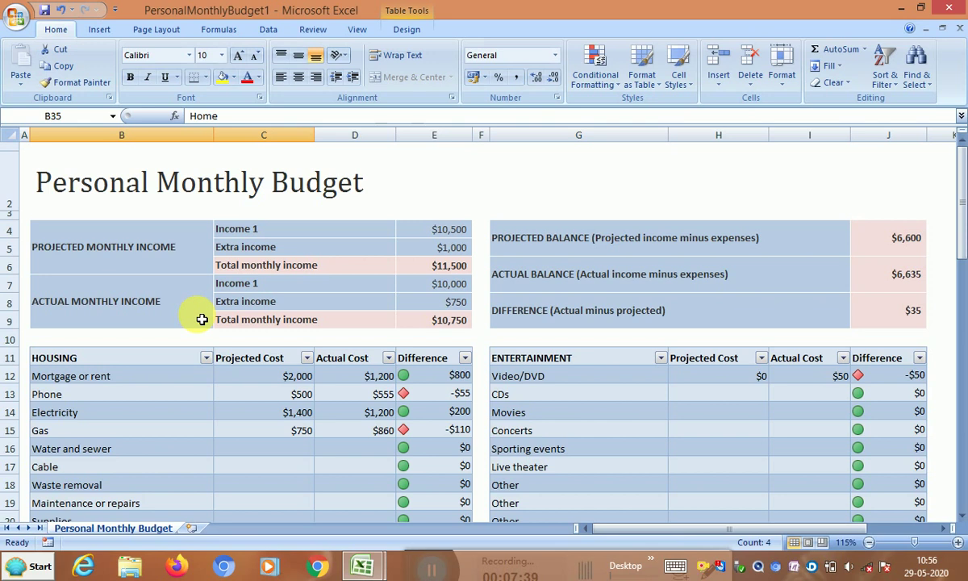
Review the Housing table by selecting its expense categories together with the Projected Cost and Actual Cost columns
{"action": "scroll", "coordinate": [202, 320], "scroll_direction": "down", "scroll_amount": 1}
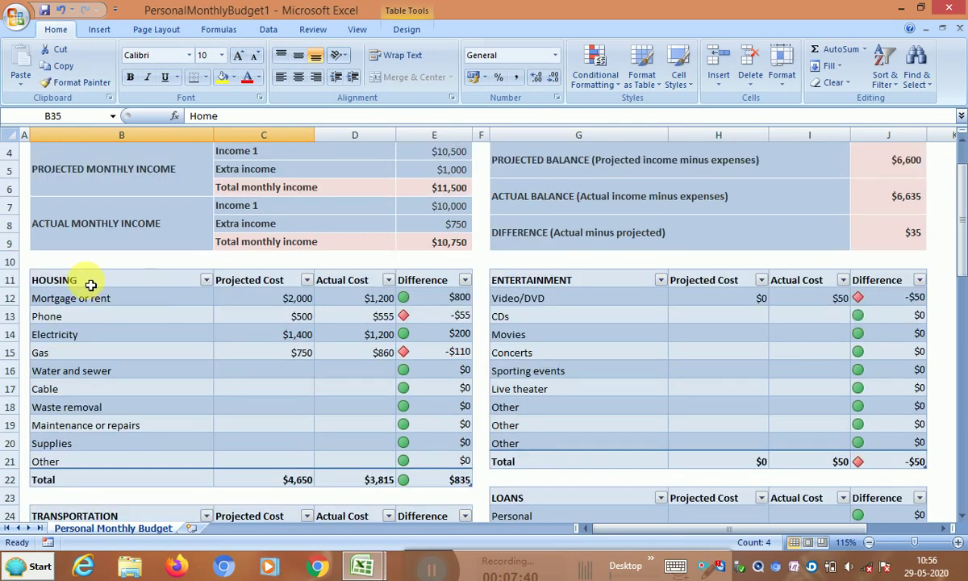
{"action": "left_click_drag", "start_coordinate": [77, 281], "coordinate": [390, 453]}
{"action": "scroll", "coordinate": [390, 454], "scroll_direction": "down", "scroll_amount": 2}
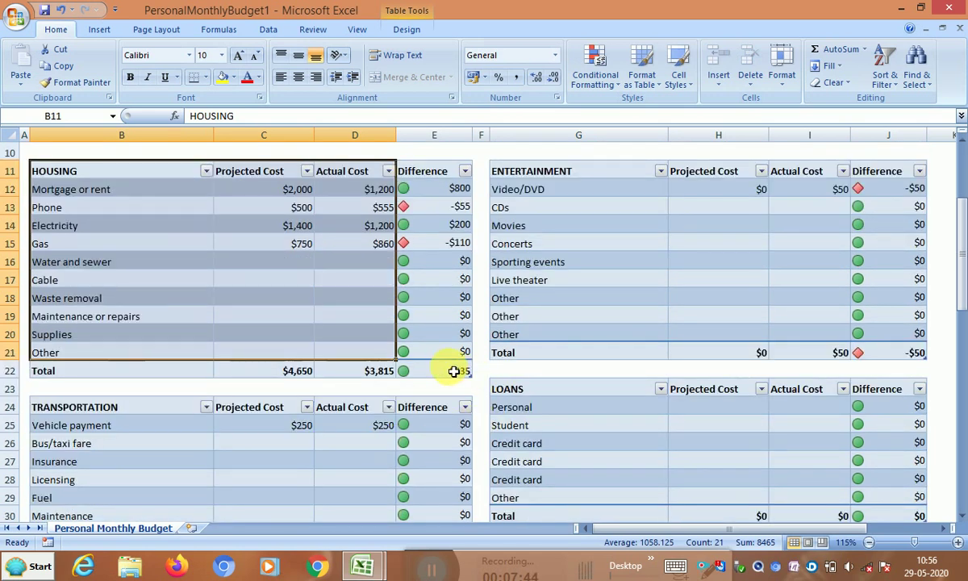
{"action": "scroll", "coordinate": [448, 374], "scroll_direction": "up", "scroll_amount": 3}
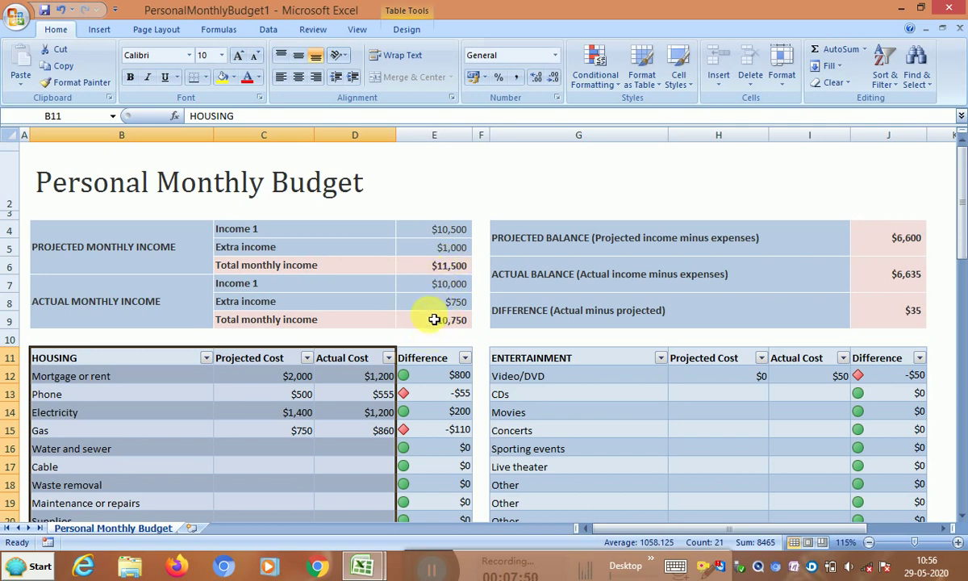
Inspect the actual total monthly income, the Housing projected costs, and the Housing totals for Actual Cost, Difference and Projected Cost
{"action": "left_click", "coordinate": [433, 325]}
{"action": "scroll", "coordinate": [427, 322], "scroll_direction": "down", "scroll_amount": 2}
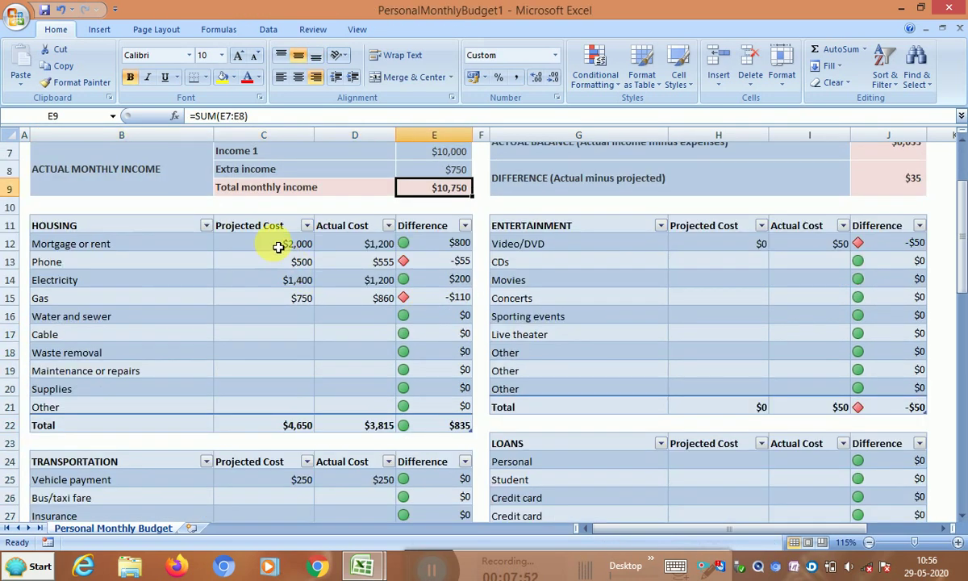
{"action": "left_click_drag", "start_coordinate": [276, 244], "coordinate": [275, 423]}
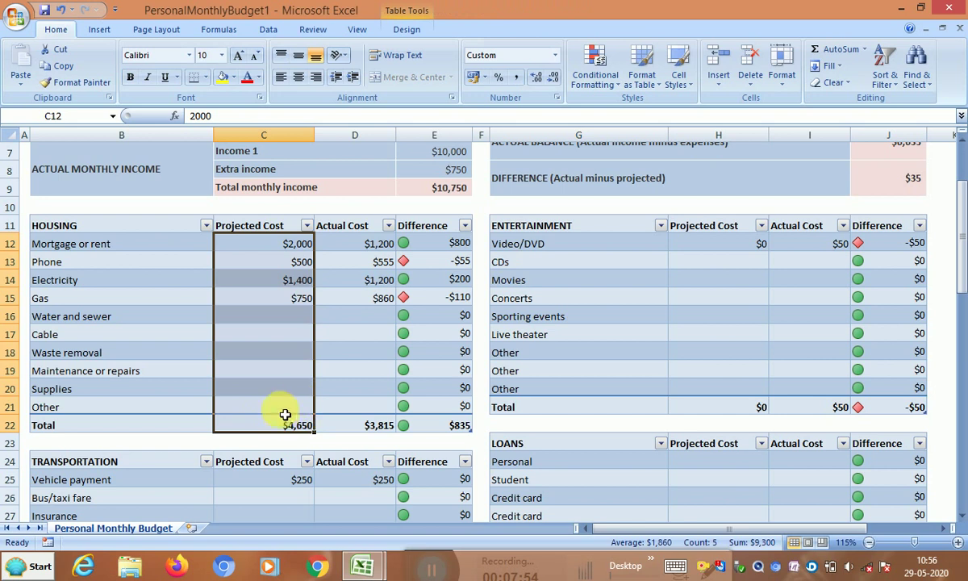
{"action": "left_click", "coordinate": [381, 425]}
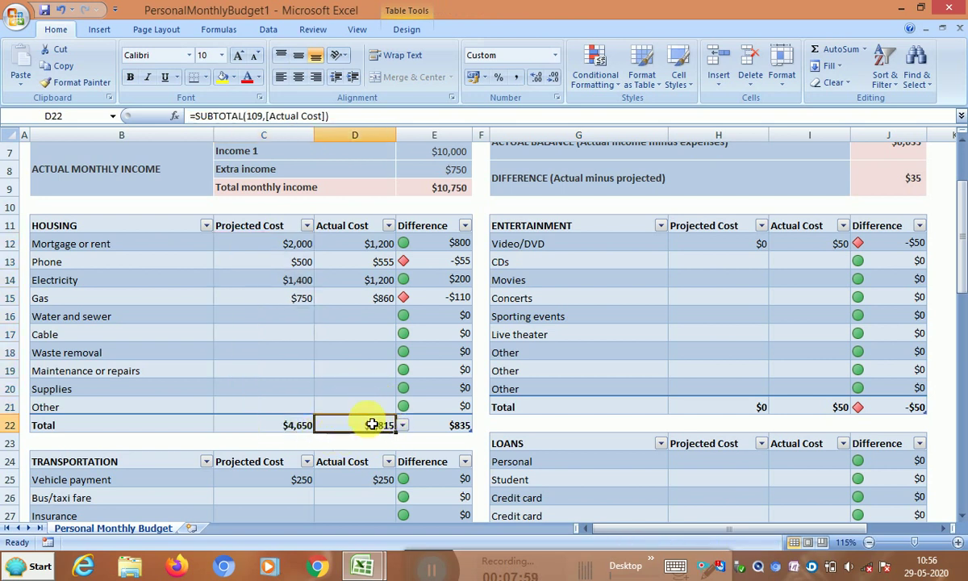
{"action": "left_click", "coordinate": [439, 425]}
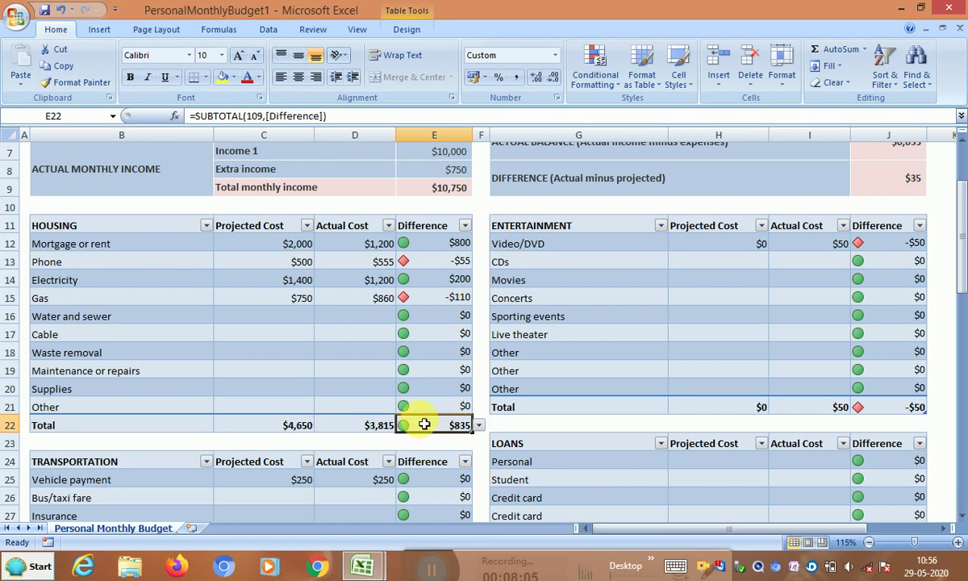
{"action": "left_click", "coordinate": [300, 426]}
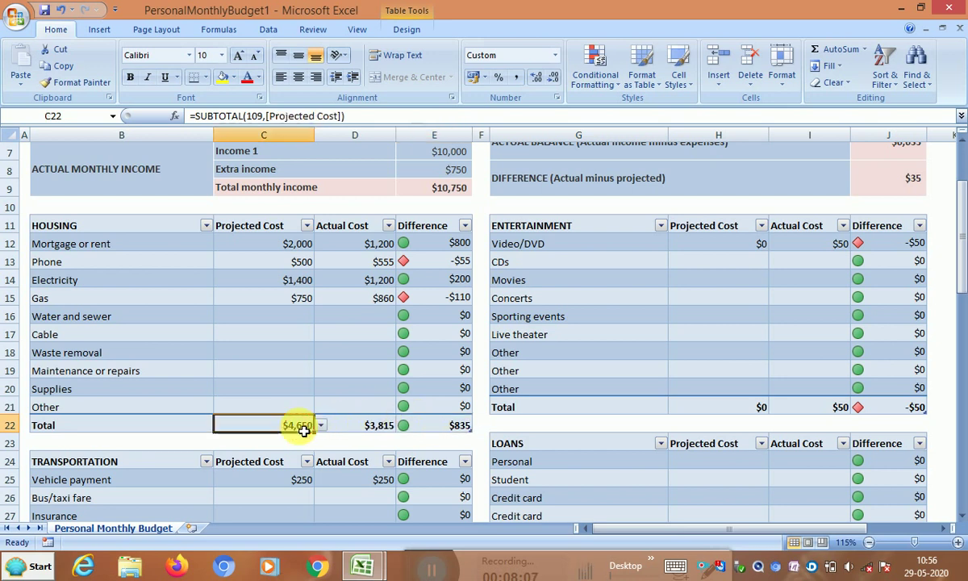